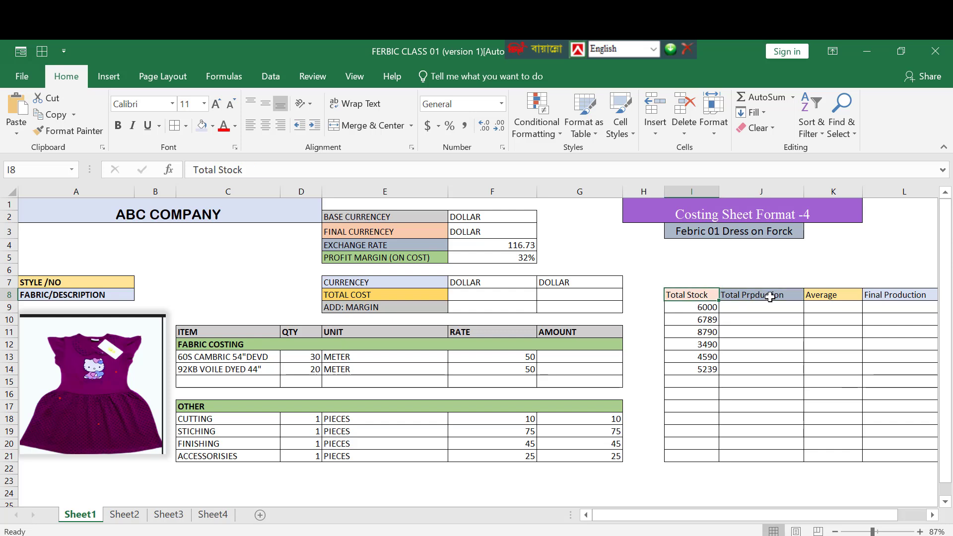
- Correct the misspelled heading in cell J8 to read "Total Production"
left_click(767, 297)
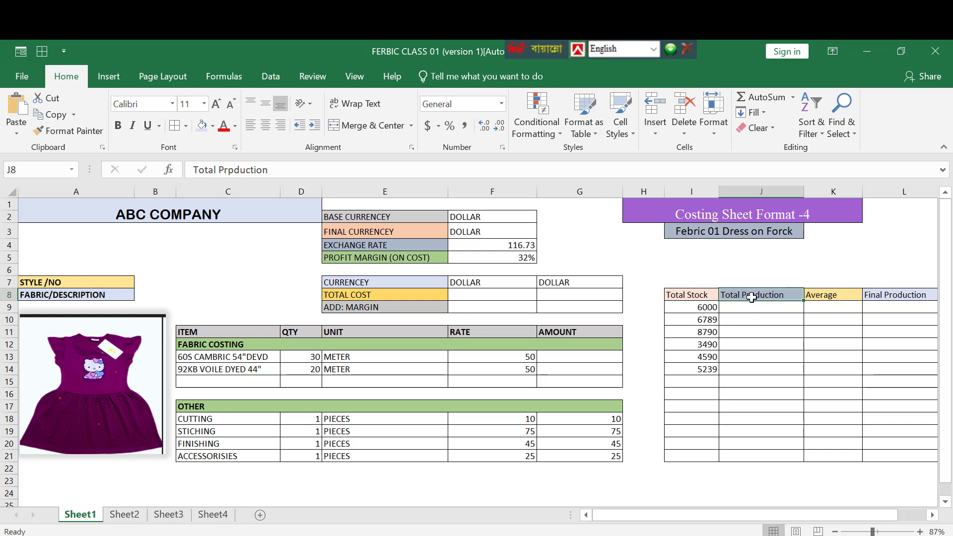
double_click(753, 296)
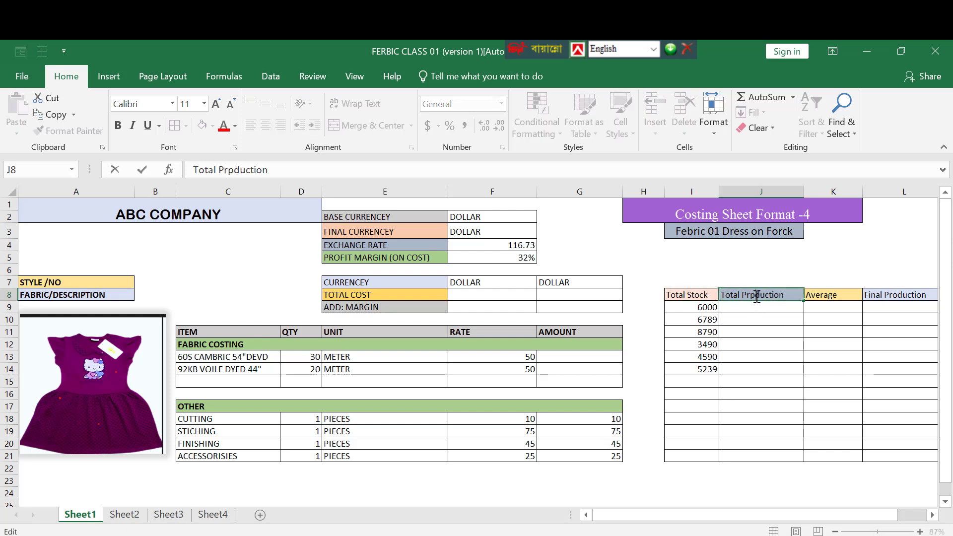
key("BackSpace")
type("0")
key("BackSpace")
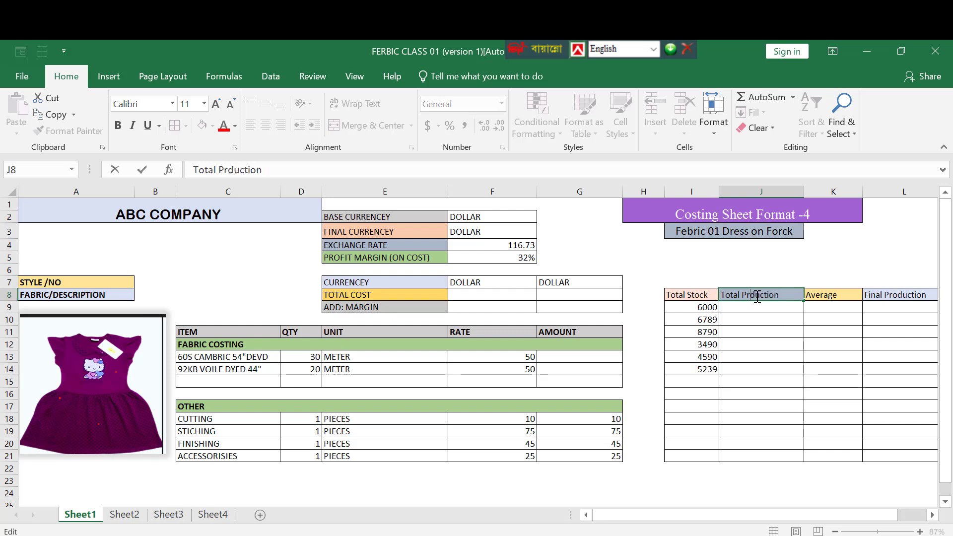
type("o")
left_click(832, 296)
left_click(905, 294)
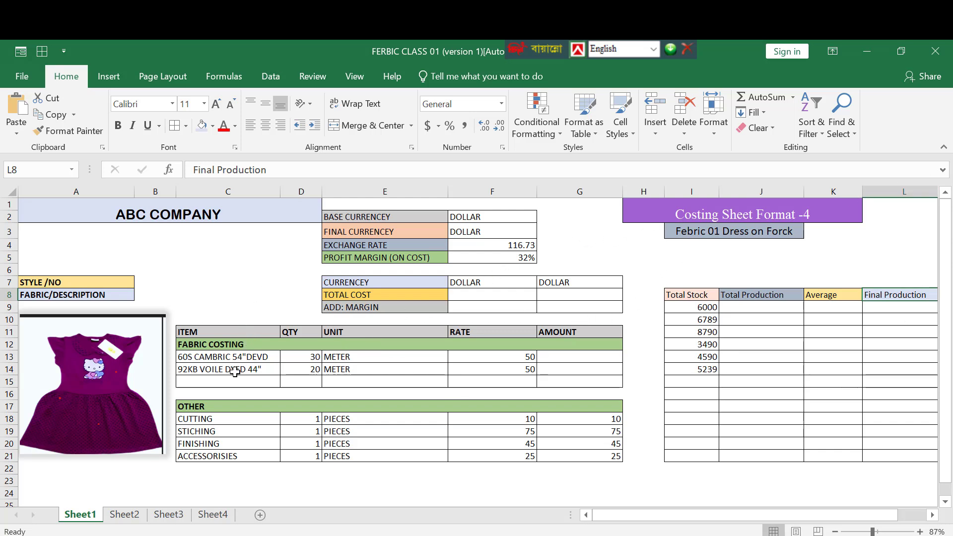
left_click_drag(874, 531, 861, 531)
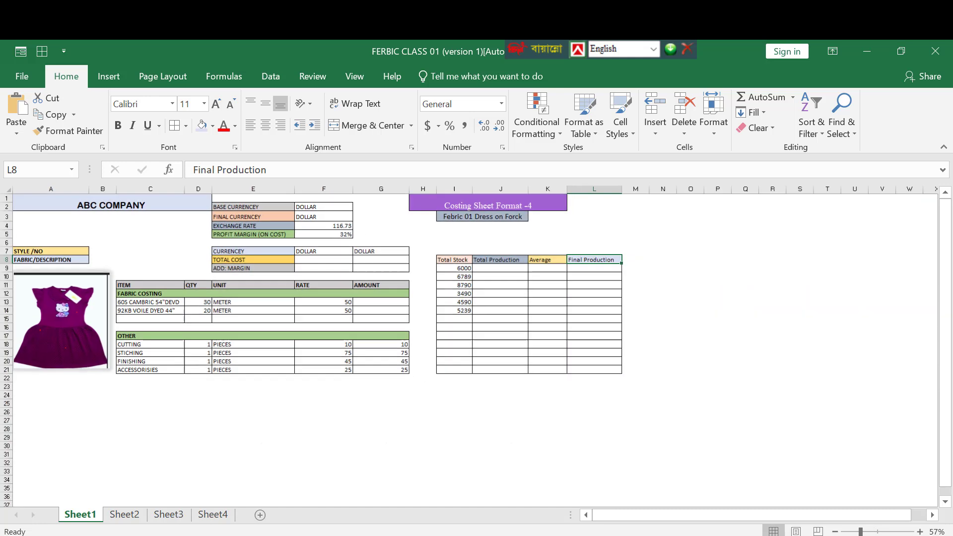
left_click(475, 401)
left_click(497, 336)
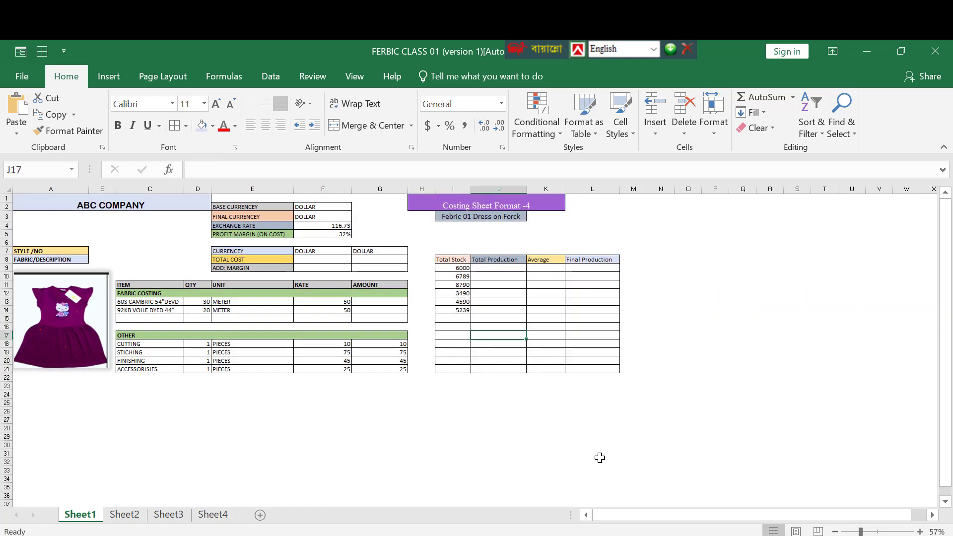
left_click_drag(861, 531, 871, 531)
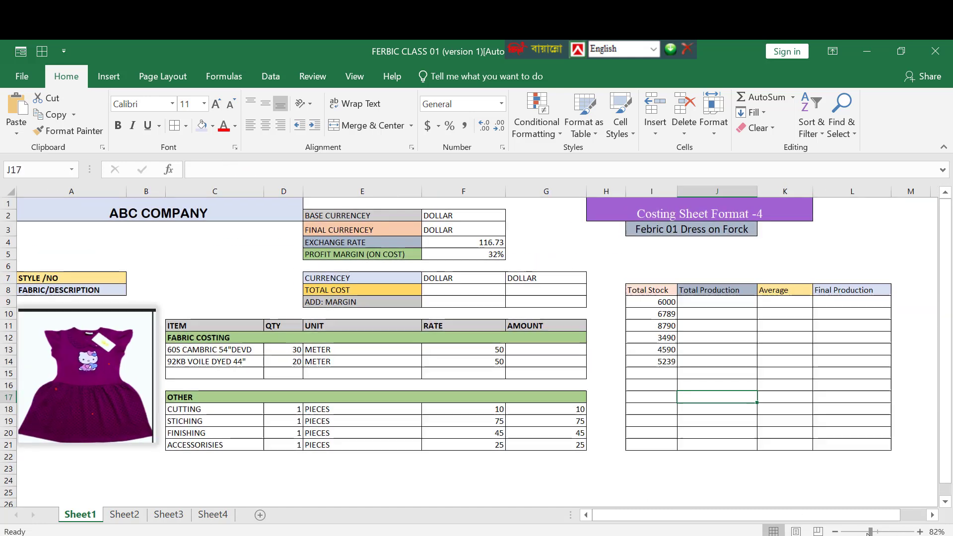
left_click(439, 469)
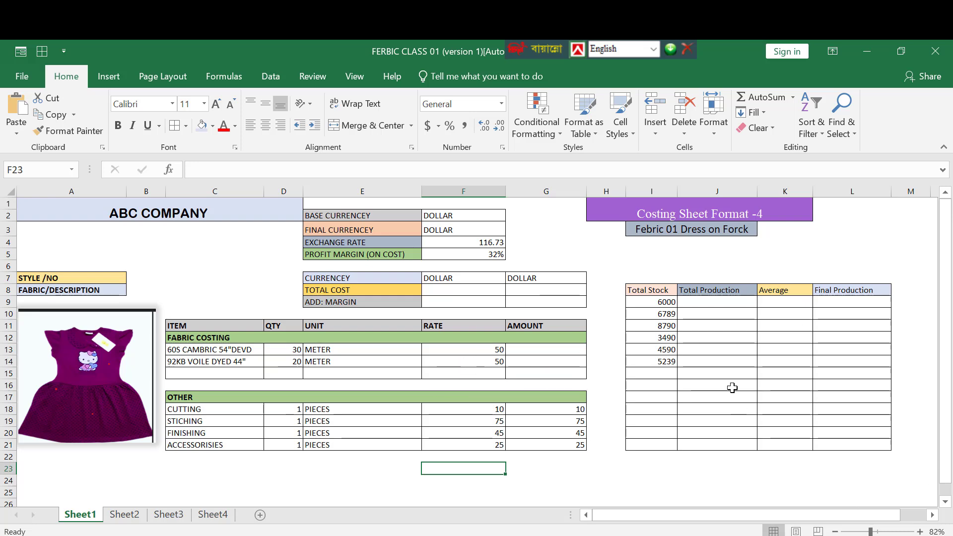
left_click(737, 326)
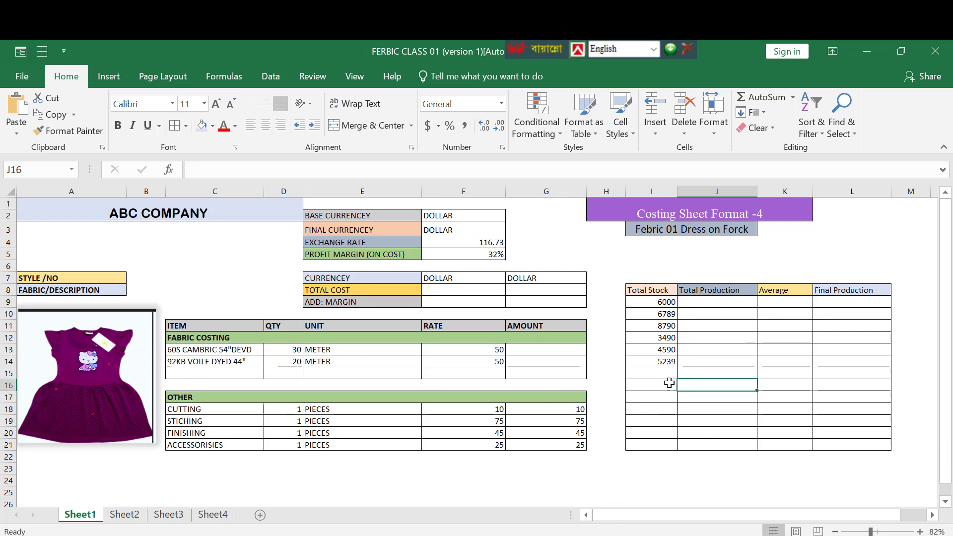
- Enter the Total Stock values 6700, 5600 and 4590 in cells I15 to I17
left_click(657, 374)
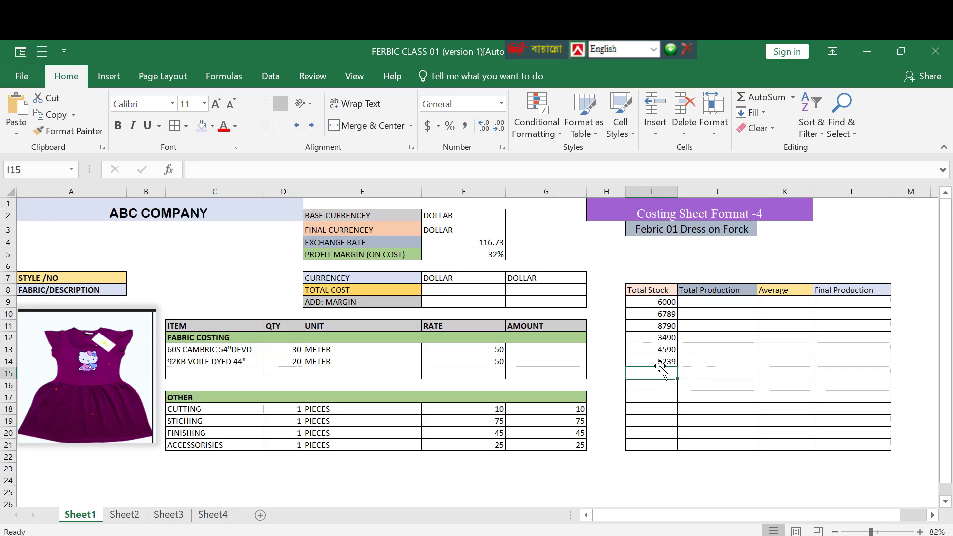
type("67")
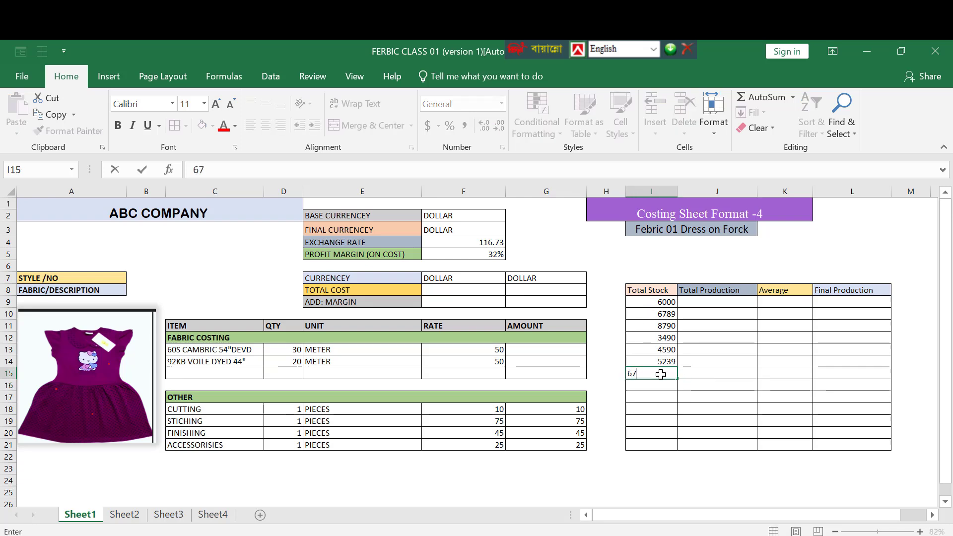
type("00")
key("Return")
type("5")
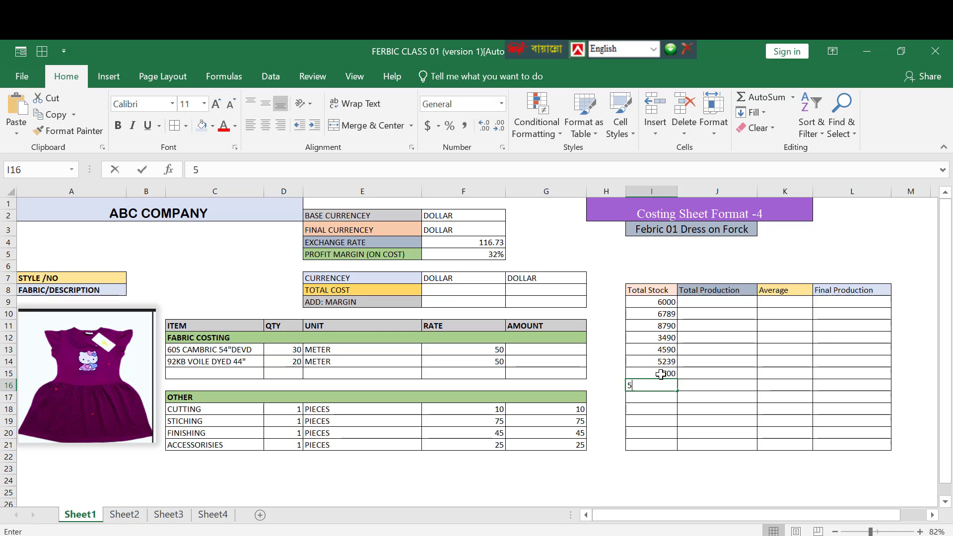
type("600")
key("Return")
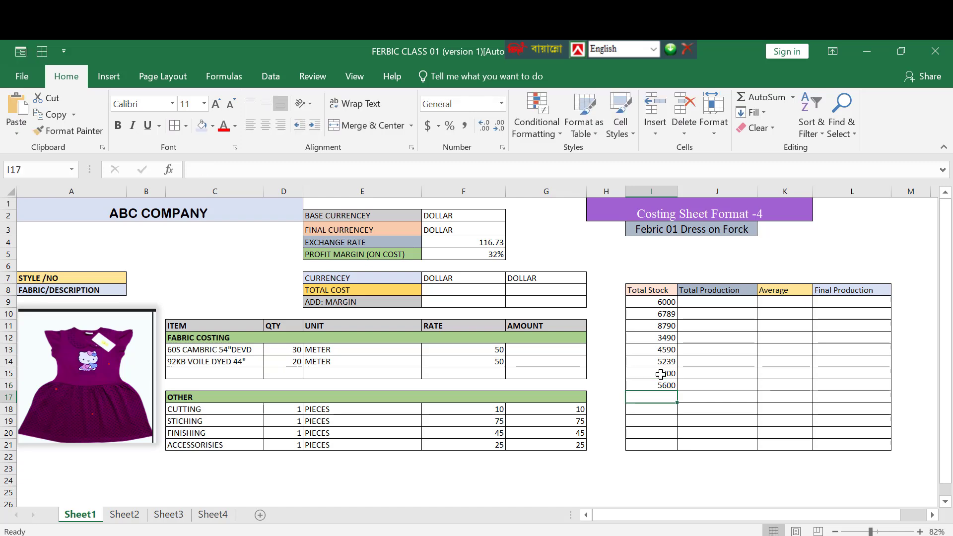
type("4590")
key("Return")
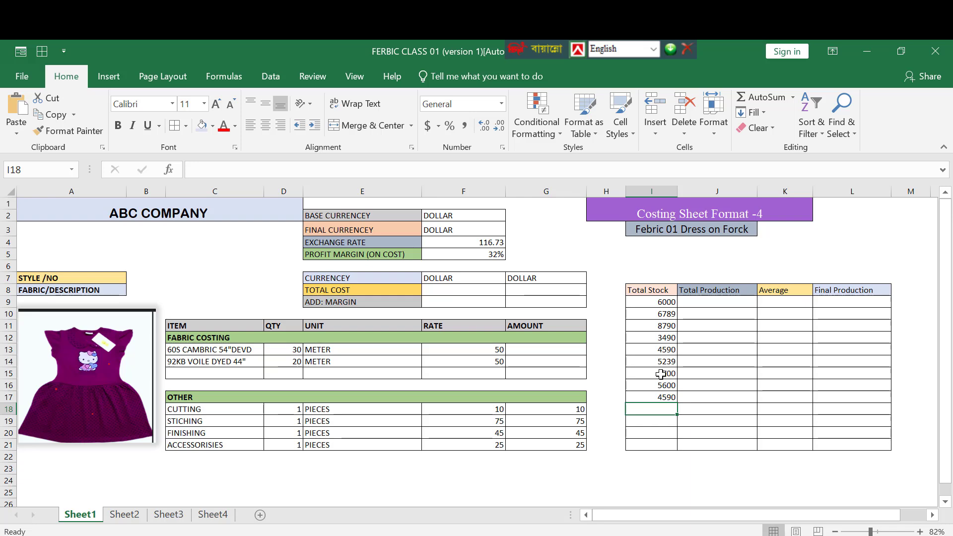
- Enter the Total Stock values 7540, 4590, 6590 and 5590 in cells I18 to I21
type("7540")
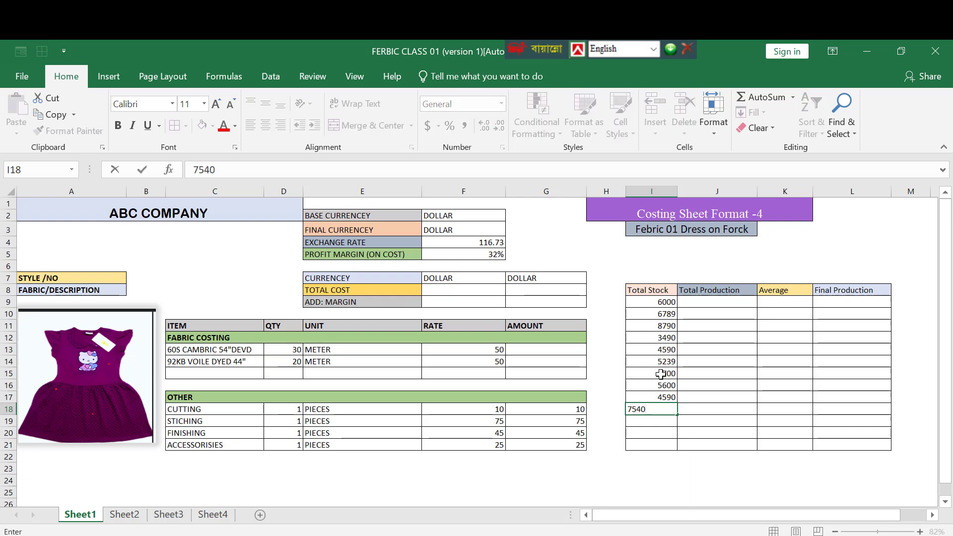
key("Return")
type("4590")
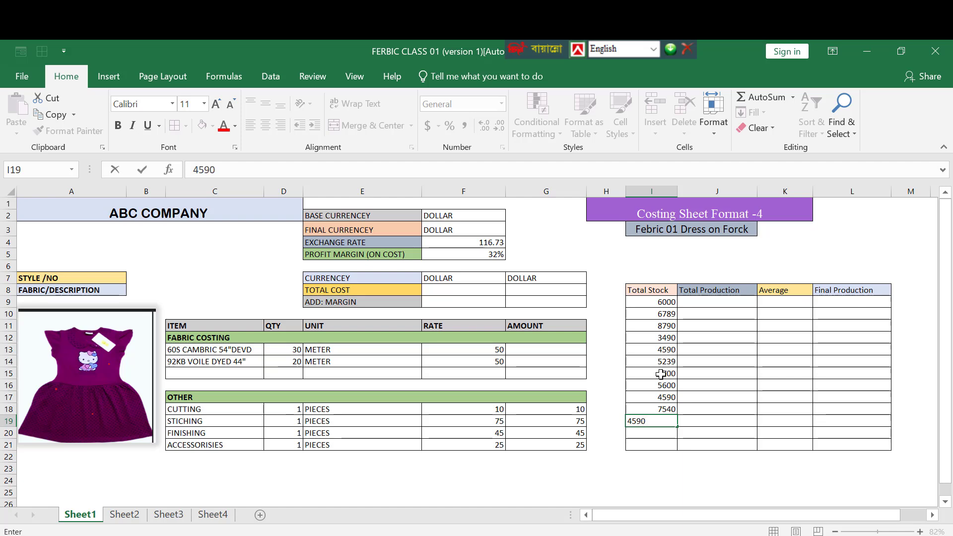
key("Return")
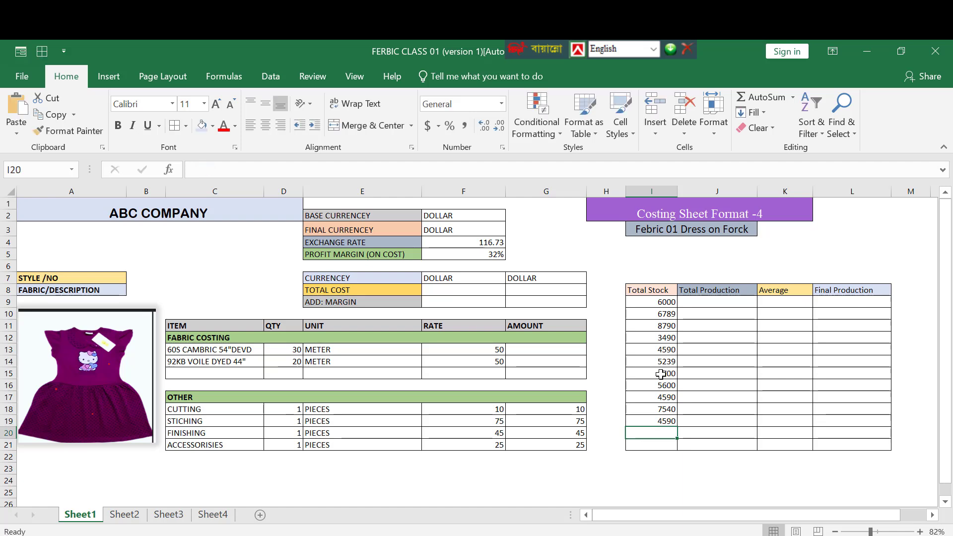
type("6590")
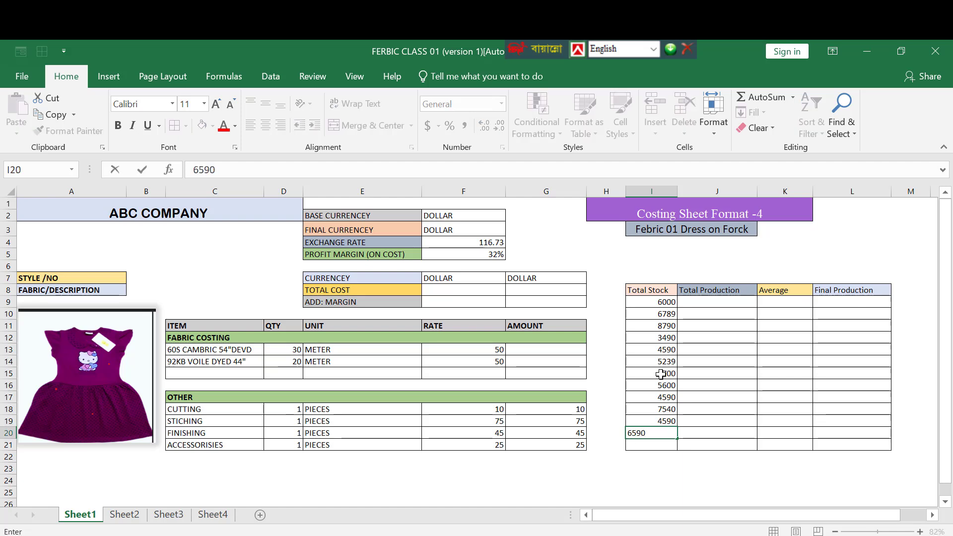
key("Return")
type("5590")
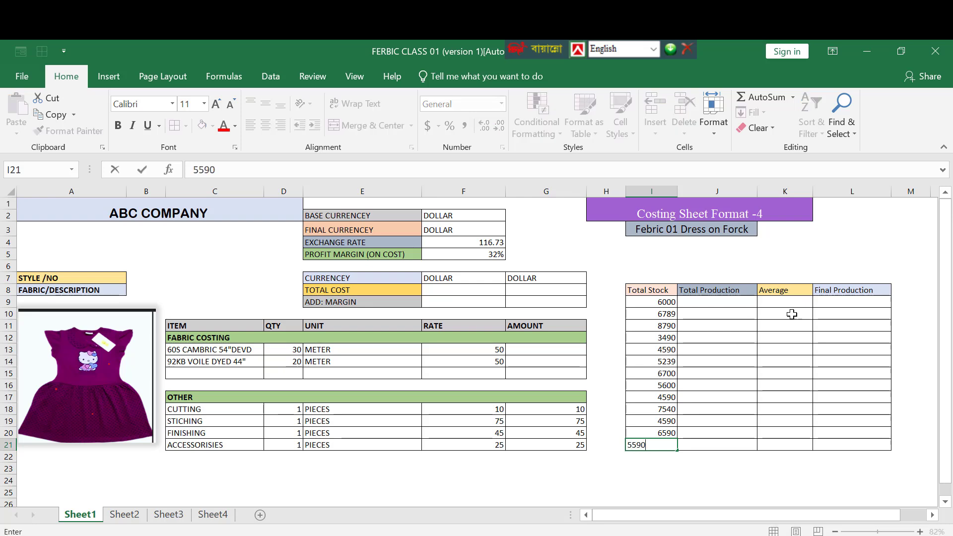
left_click(770, 337)
- Enter the formula =D13+D14*I9 in cell J9 to calculate Total Production from the fabric quantities and stock
left_click(723, 304)
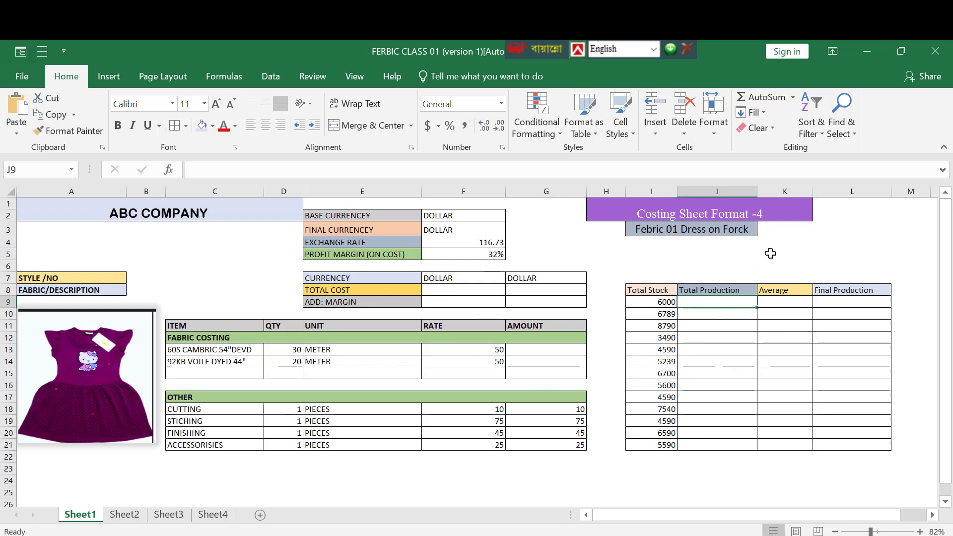
left_click(808, 305)
left_click(836, 304)
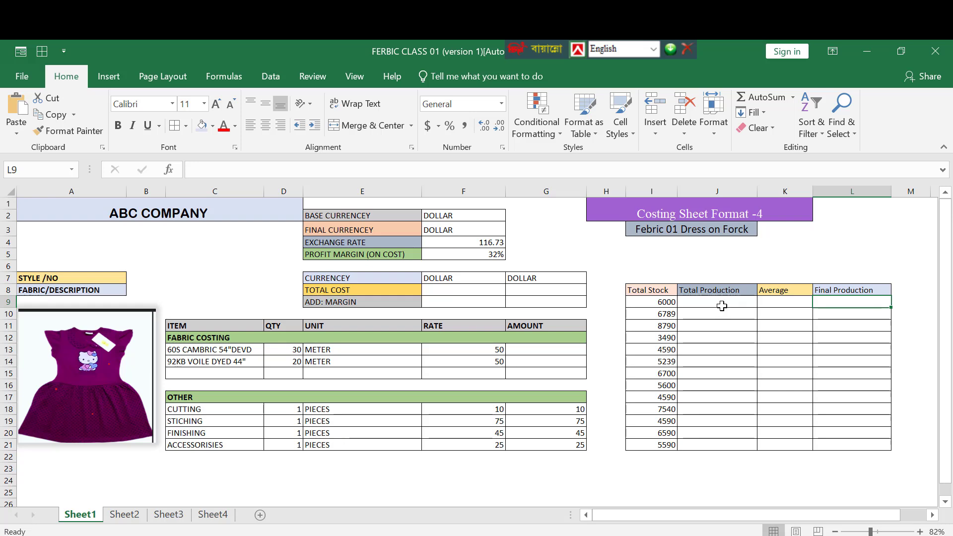
left_click(723, 304)
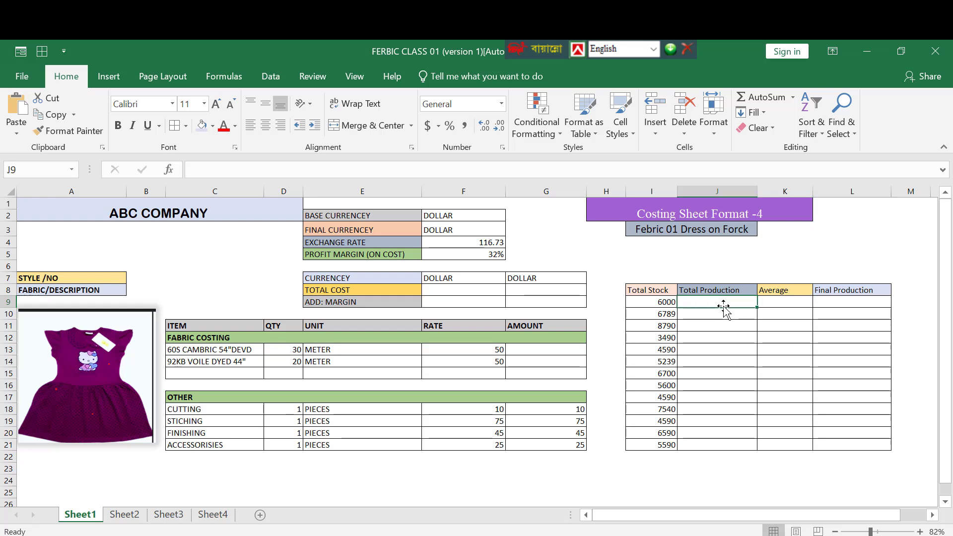
type("=")
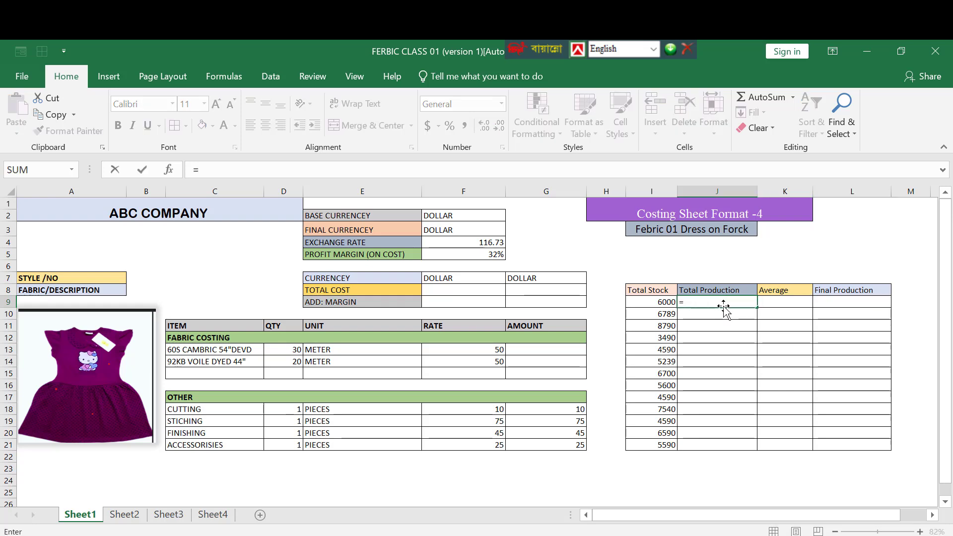
left_click(281, 350)
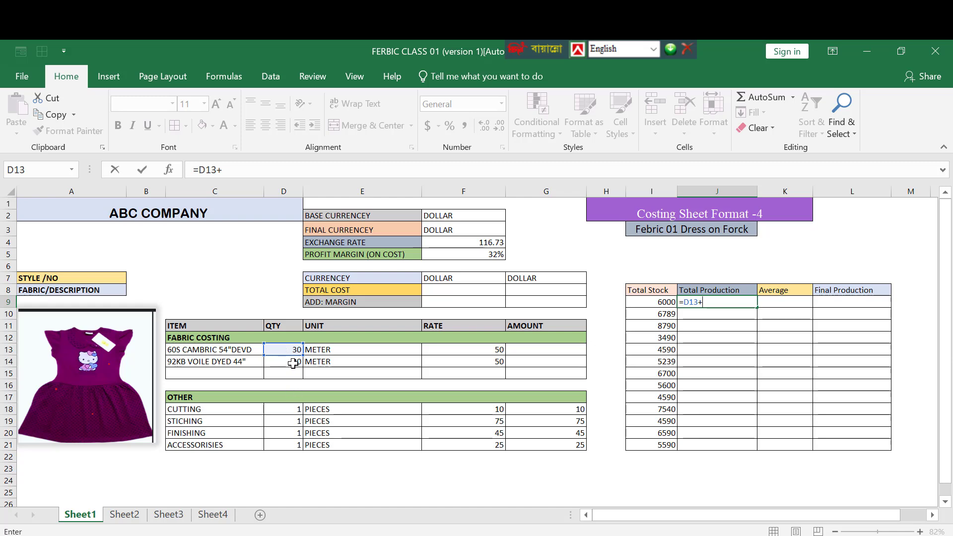
left_click(293, 364)
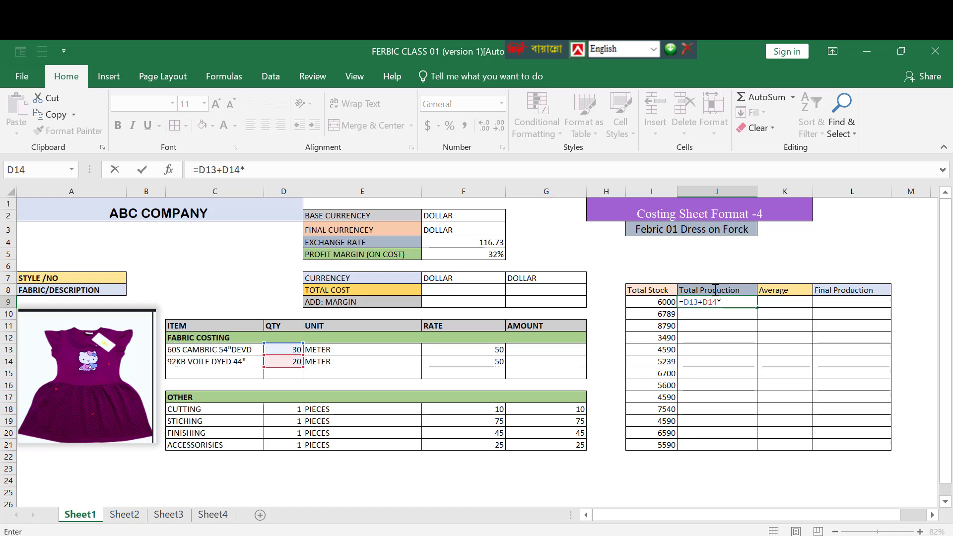
left_click(661, 301)
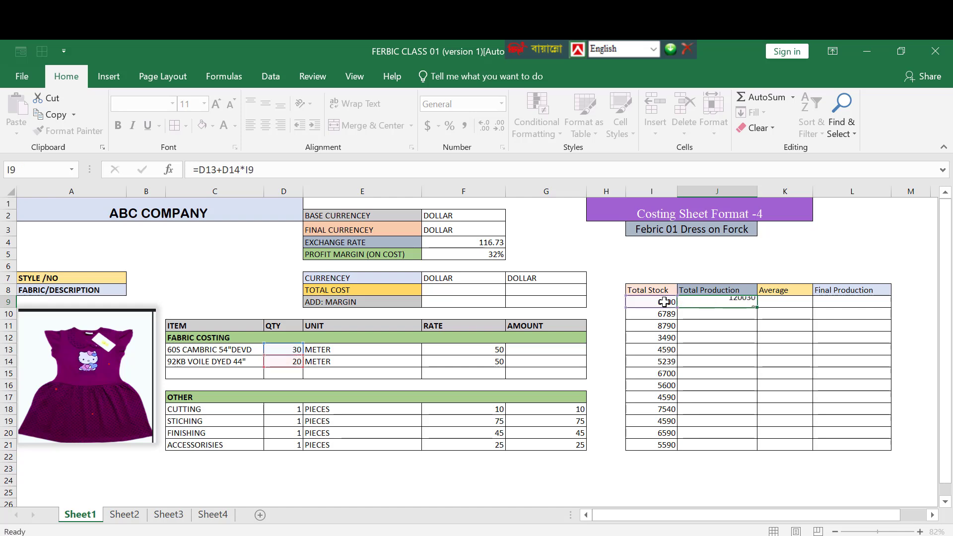
key("Return")
- Fill the Total Production formula from J9 down through J21
left_click(728, 302)
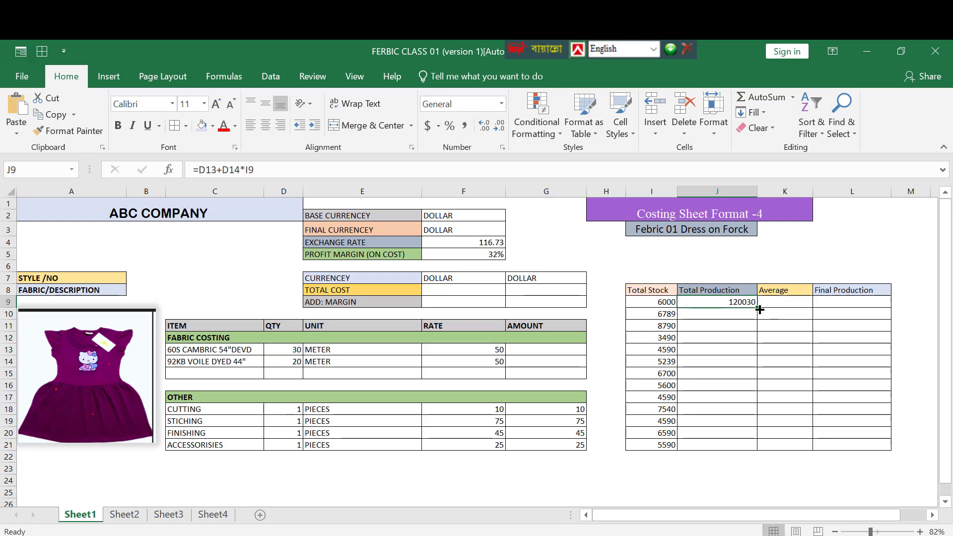
left_click_drag(756, 308, 739, 454)
left_click(784, 349)
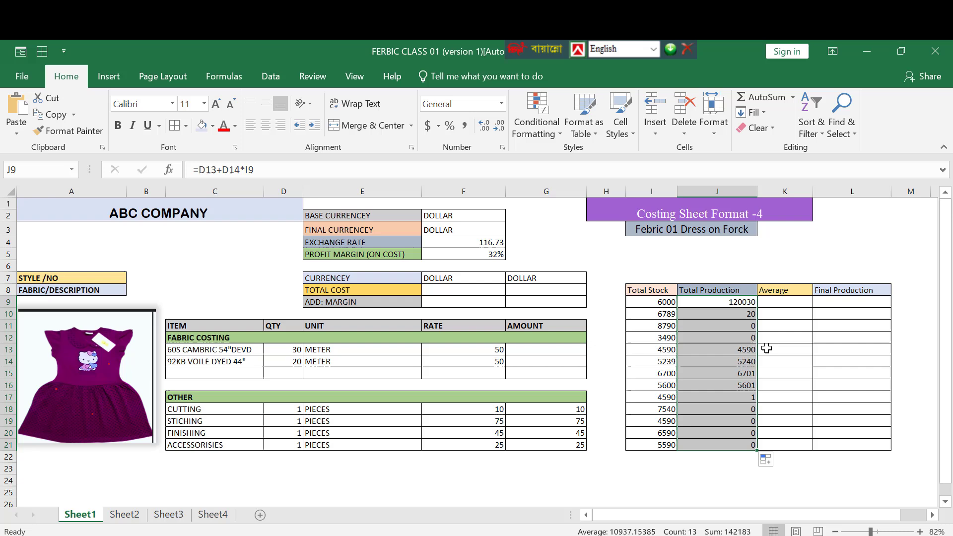
- Try to replace the Total Production formula in J10 with one beginning =sum(D13*D13:D14
left_click(736, 319)
double_click(736, 319)
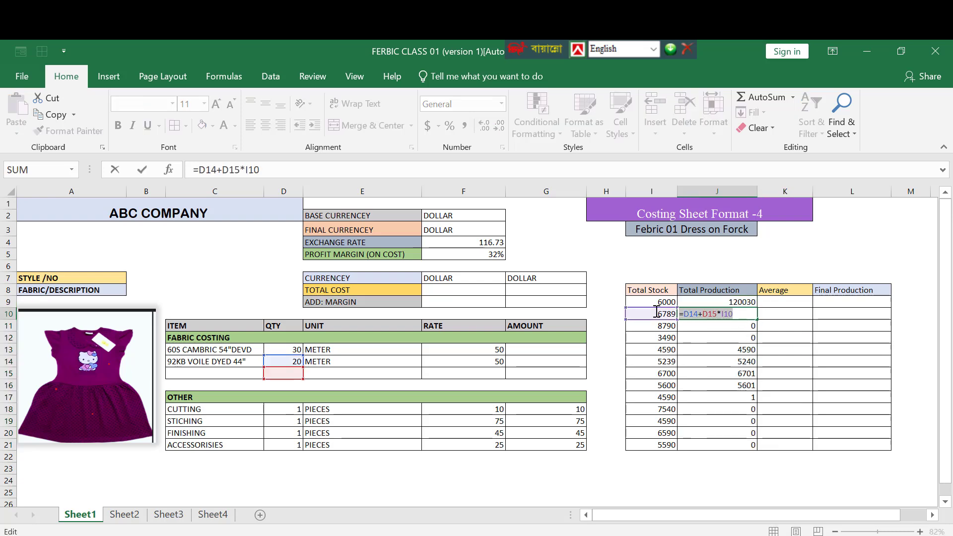
key("BackSpace")
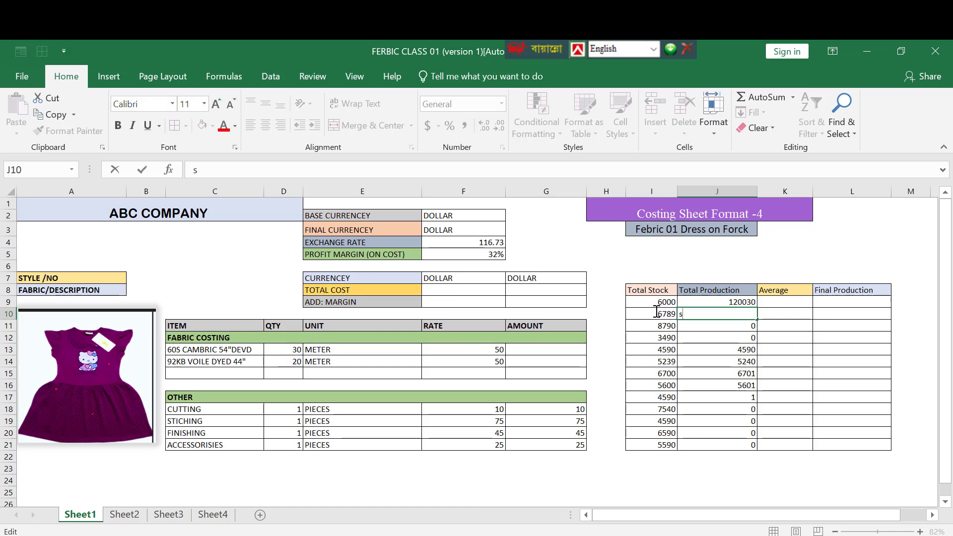
type("=sum")
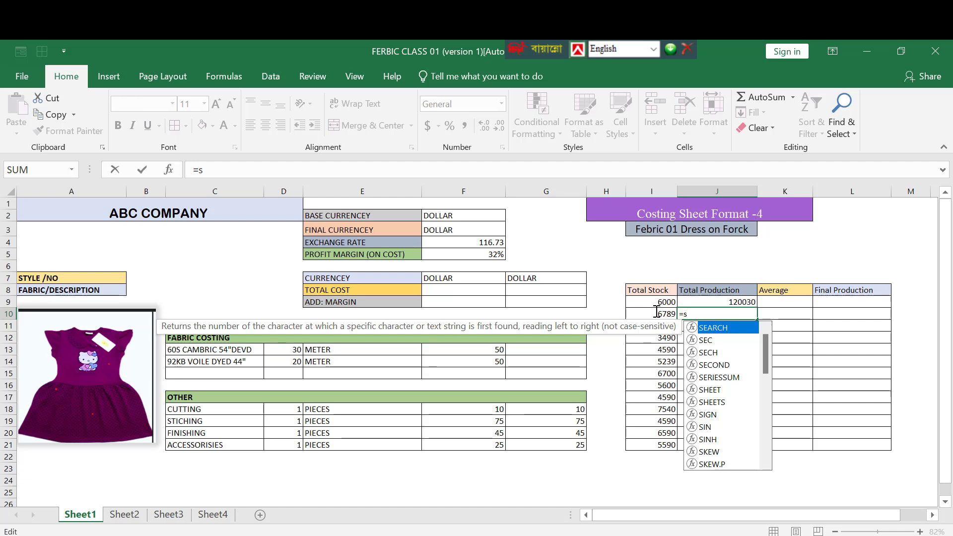
type("(")
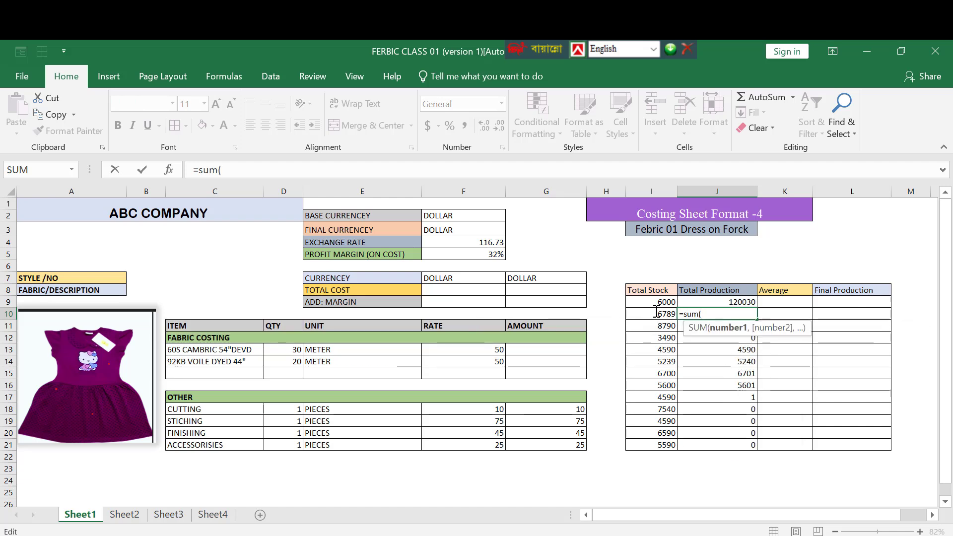
left_click(284, 352)
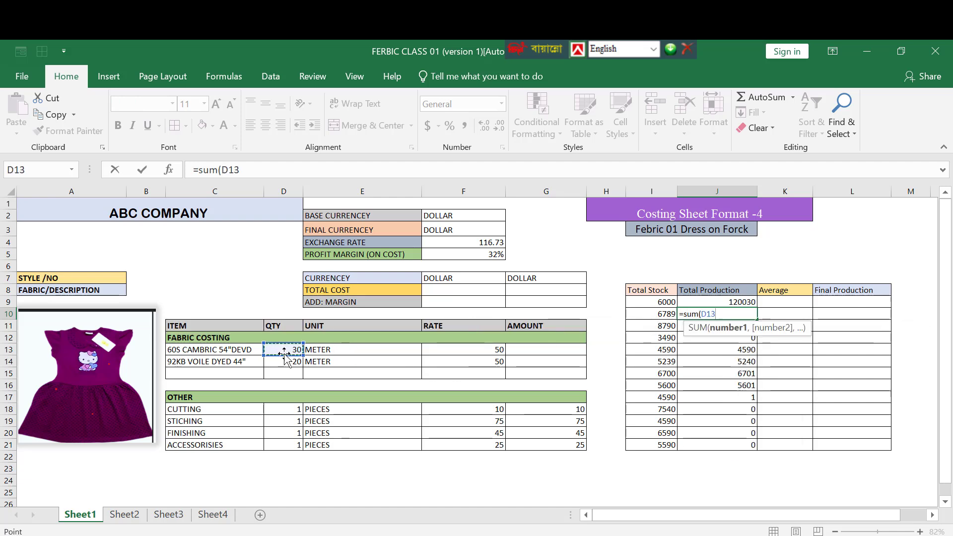
type("*")
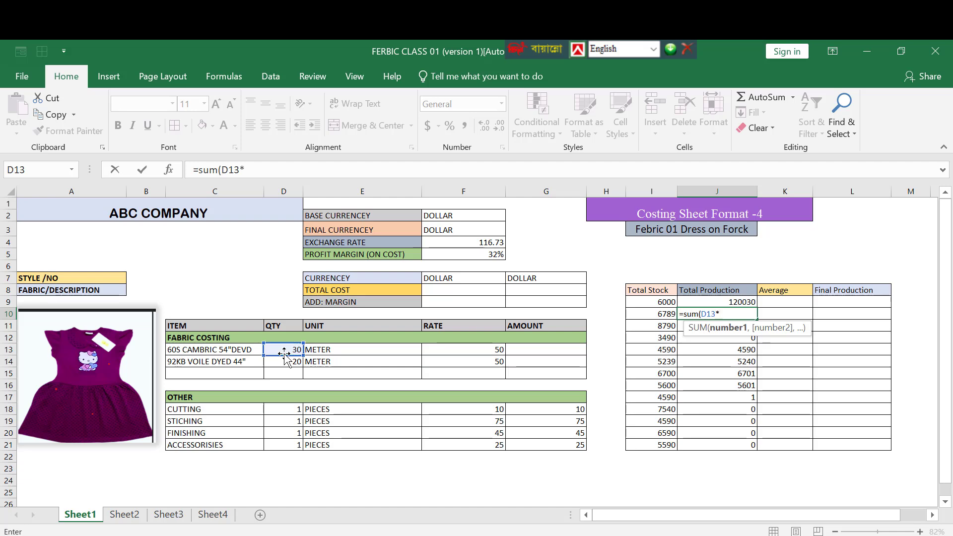
left_click_drag(284, 352, 288, 362)
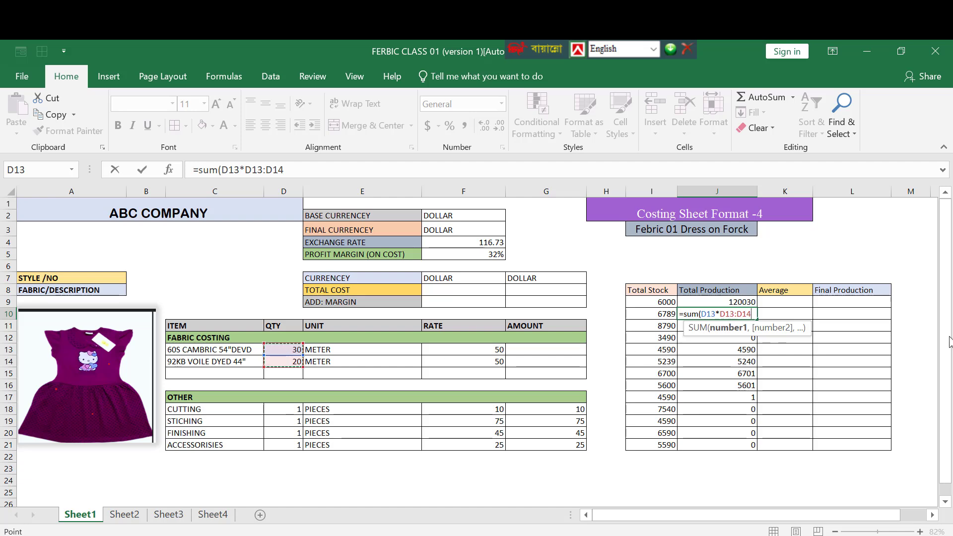
- Cut the unfinished formula in J10 back to =sum
left_click(701, 314)
key("Delete")
key("Delete")
key("Delete")
key("Delete")
key("Delete")
key("Delete")
key("Delete")
key("Delete")
key("Delete")
key("Delete")
key("Delete")
key("Delete")
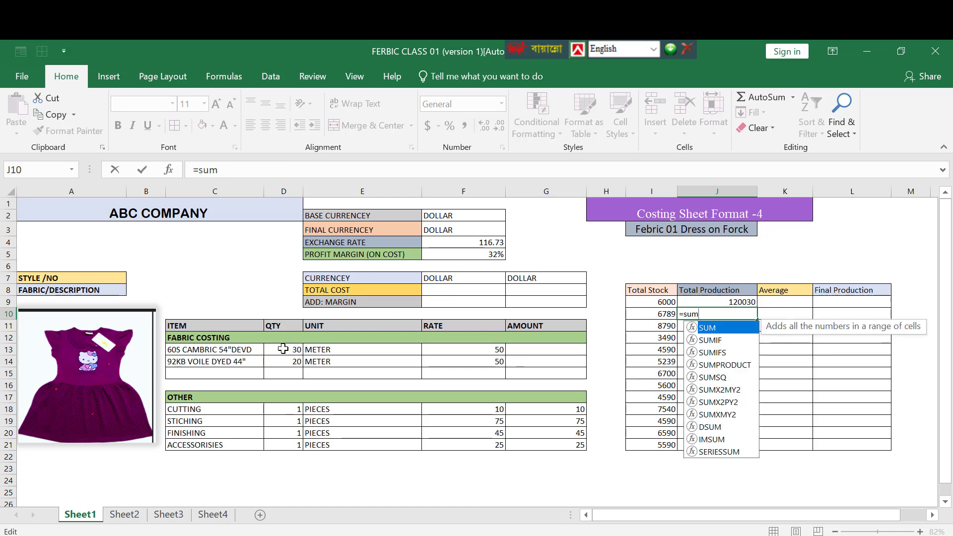
left_click_drag(277, 346, 279, 361)
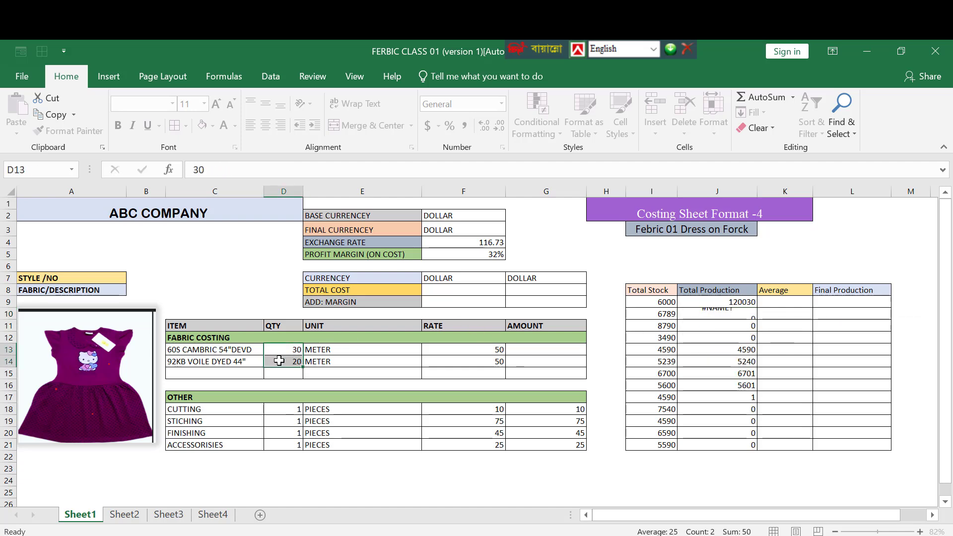
- Try to calculate Total Production in J10 with the formula =SUM(D13:D14*I10)
double_click(691, 314)
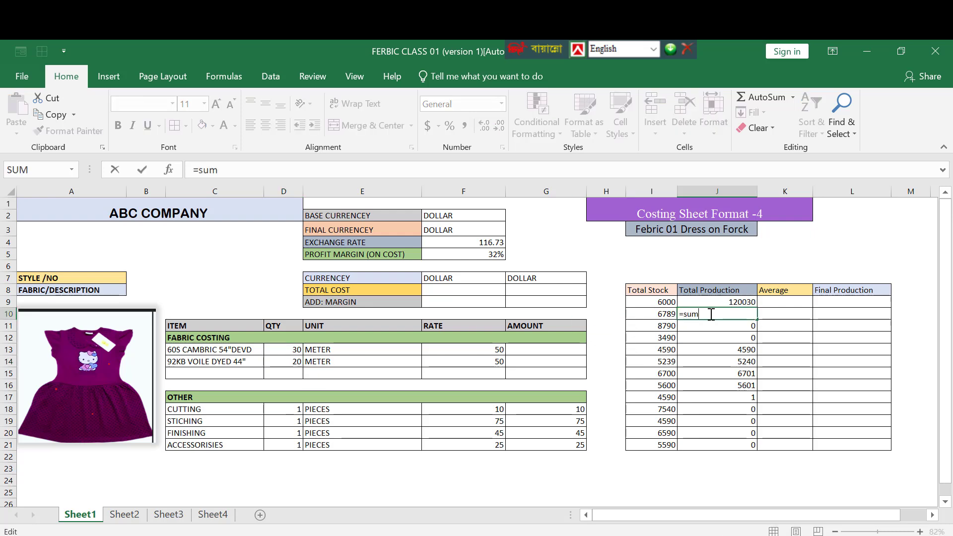
type("(")
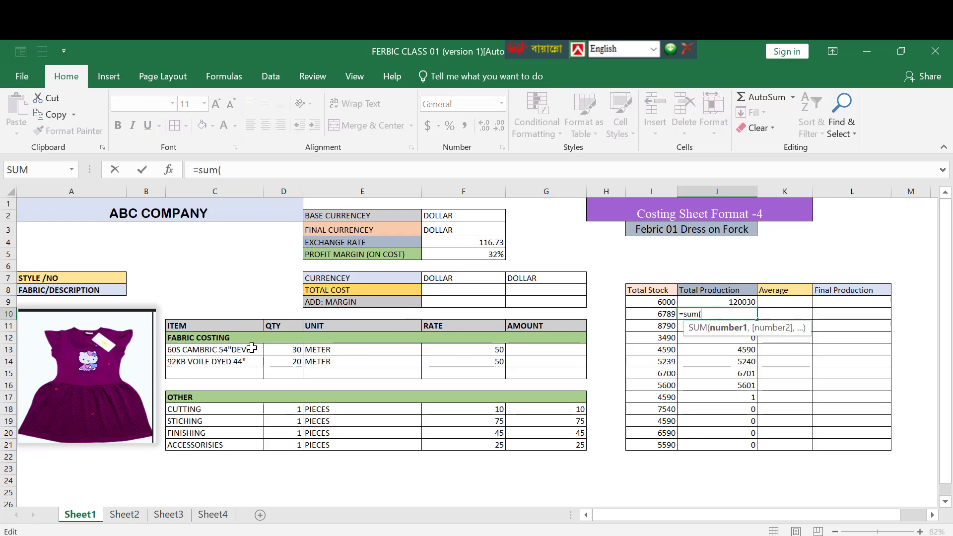
left_click_drag(280, 349, 287, 359)
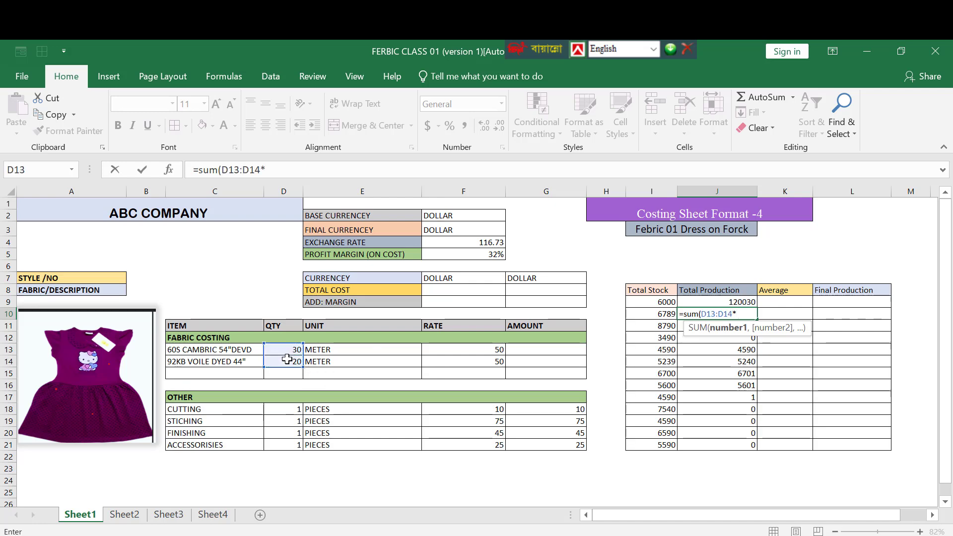
scroll(287, 359, "down", 1)
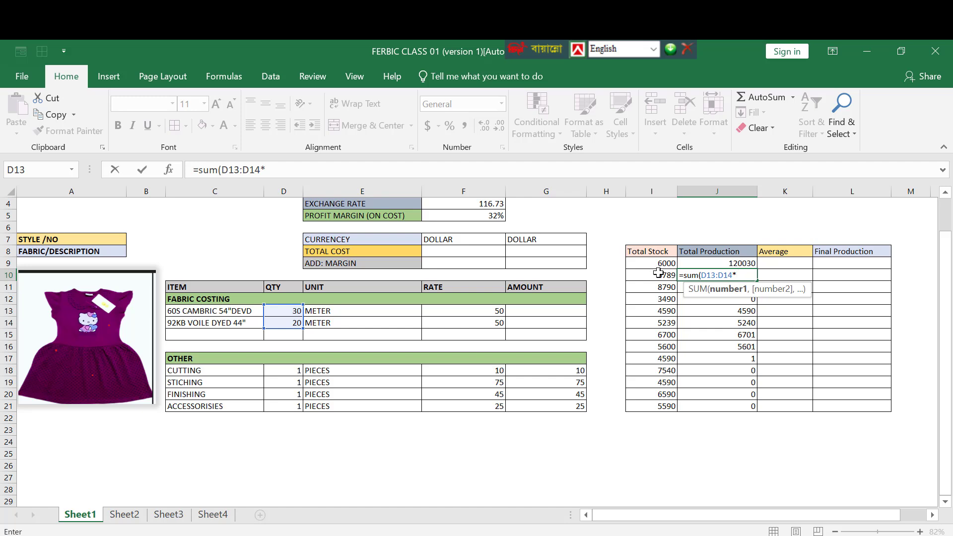
left_click(659, 274)
type(")")
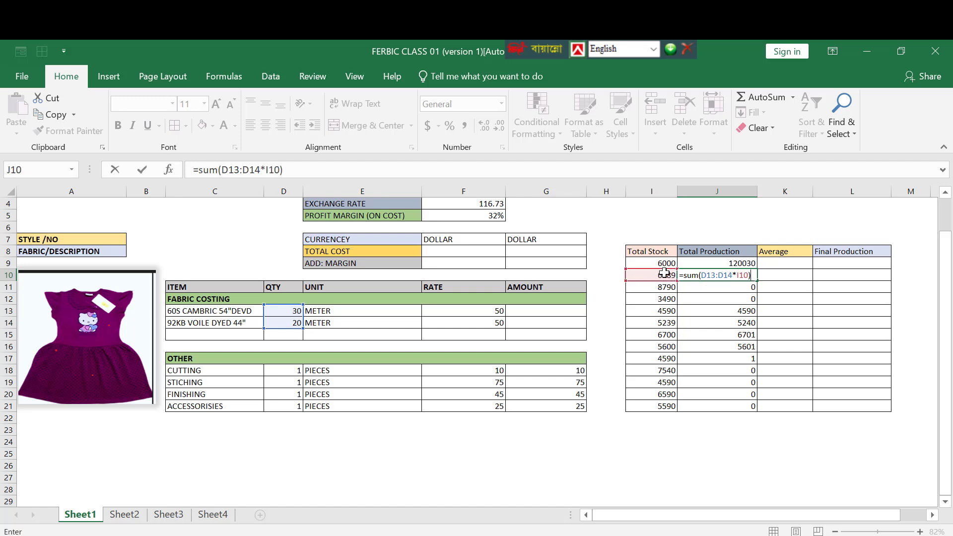
key("Return")
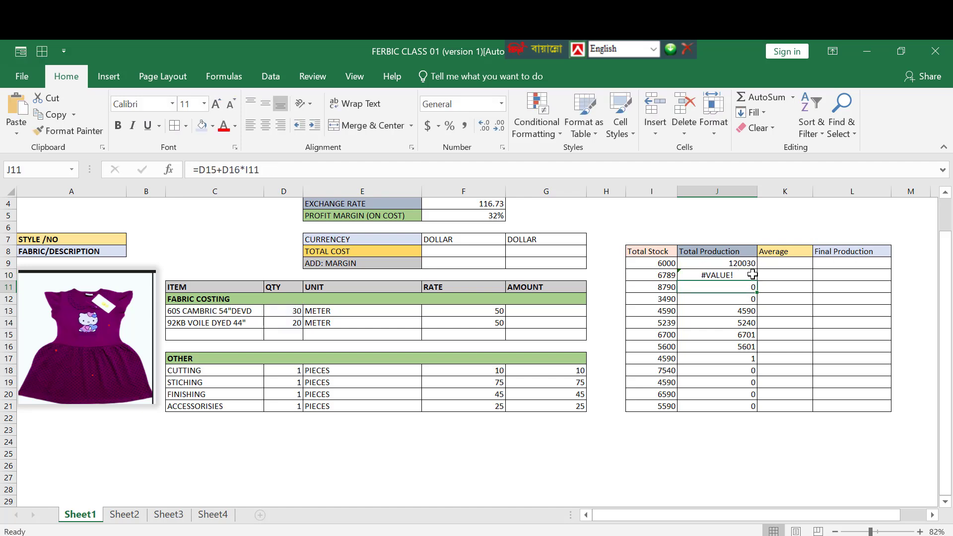
- Replace the formula in J10 with =I10*50 to calculate Total Production from the stock value
double_click(739, 274)
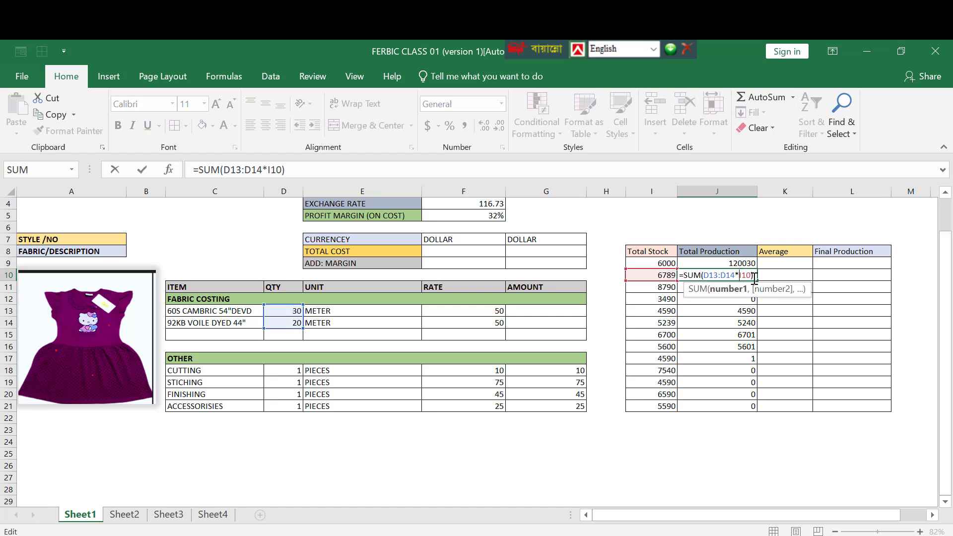
left_click_drag(754, 279, 655, 263)
key("BackSpace")
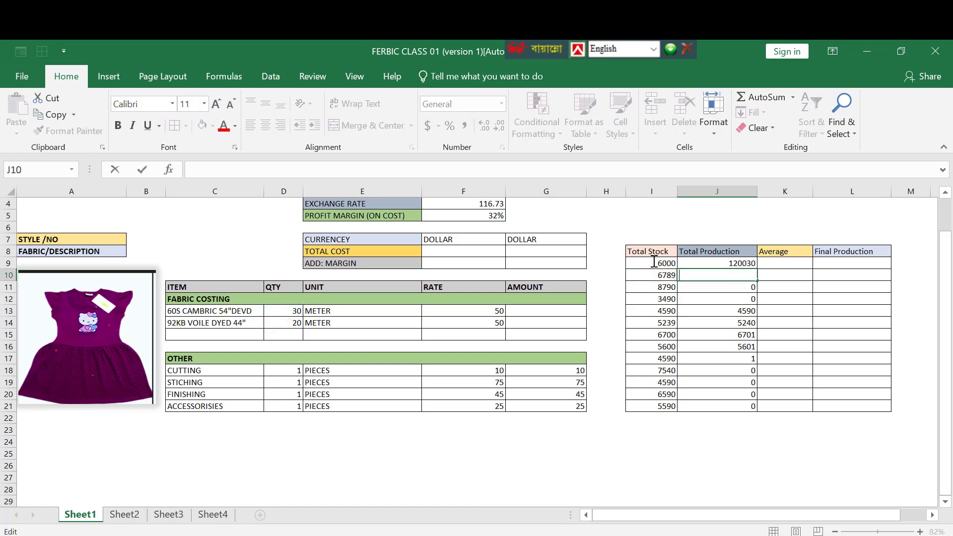
type("=")
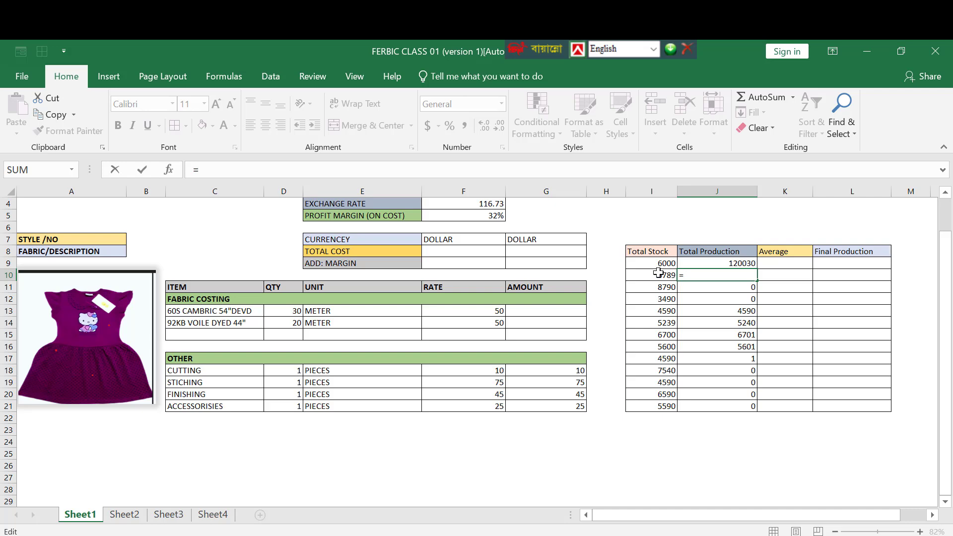
left_click(658, 276)
scroll(658, 276, "up", 1)
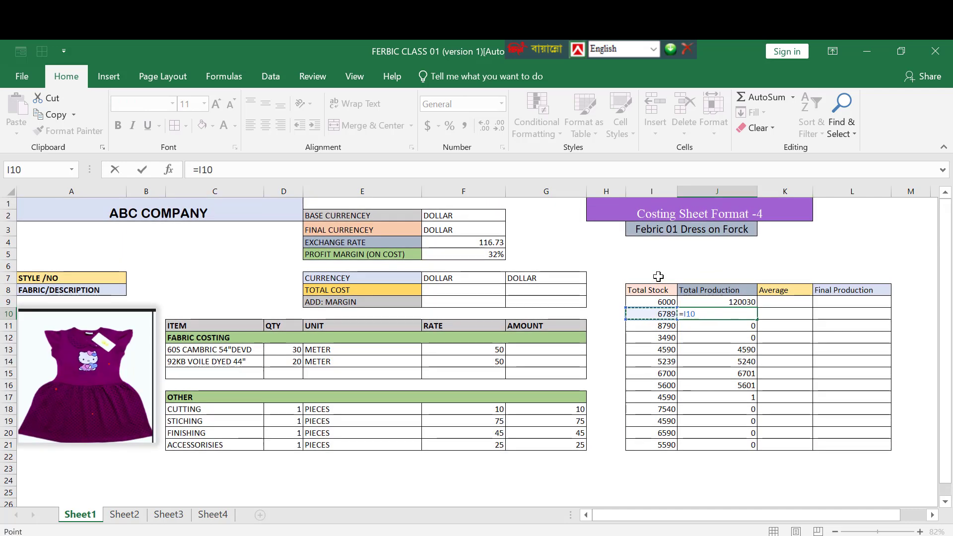
type("*%0")
key("BackSpace")
key("BackSpace")
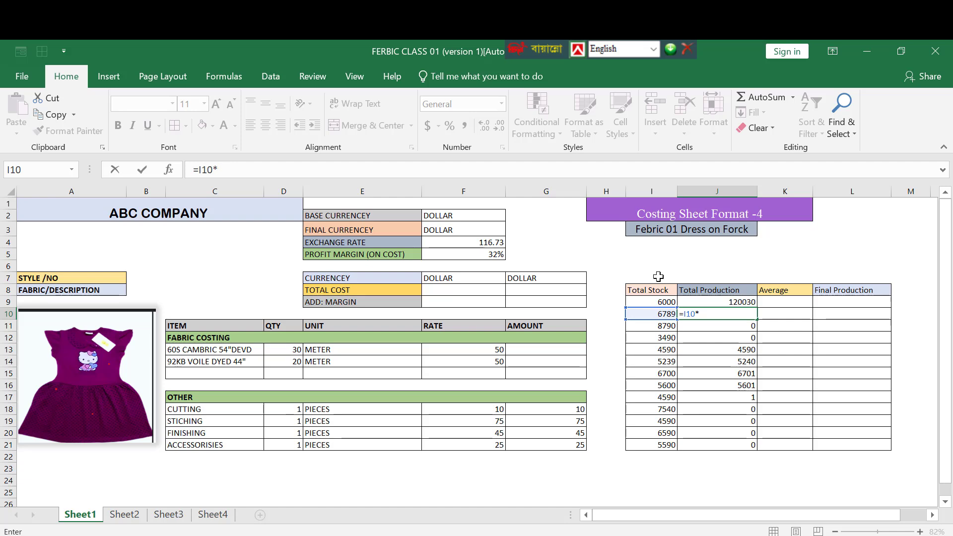
type("50")
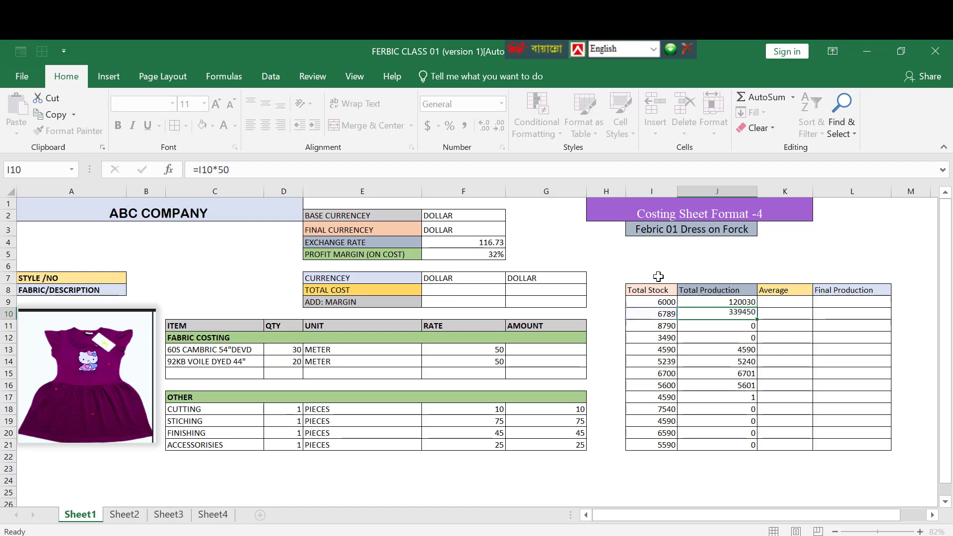
key("Return")
- Fill the Total Production formula from J10 down through J21
left_click(728, 316)
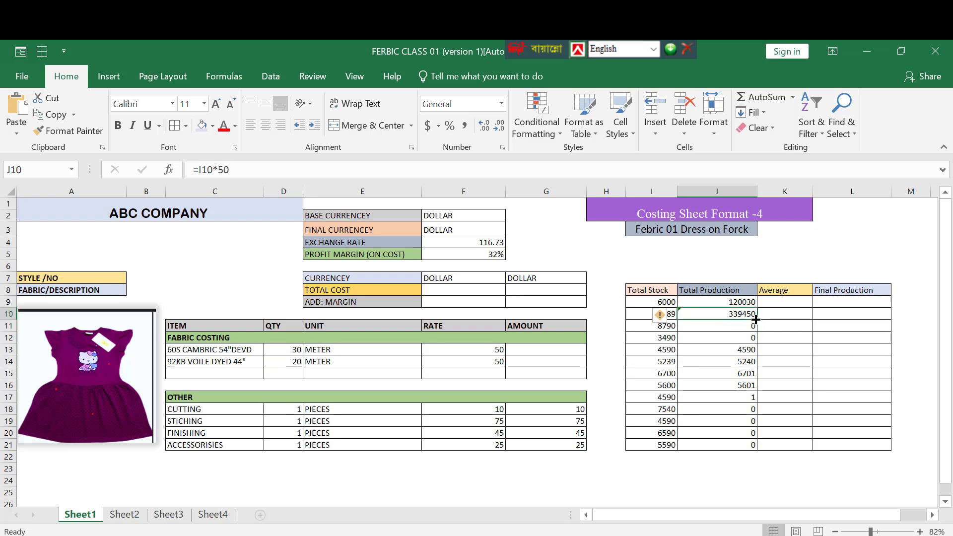
left_click_drag(757, 319, 739, 450)
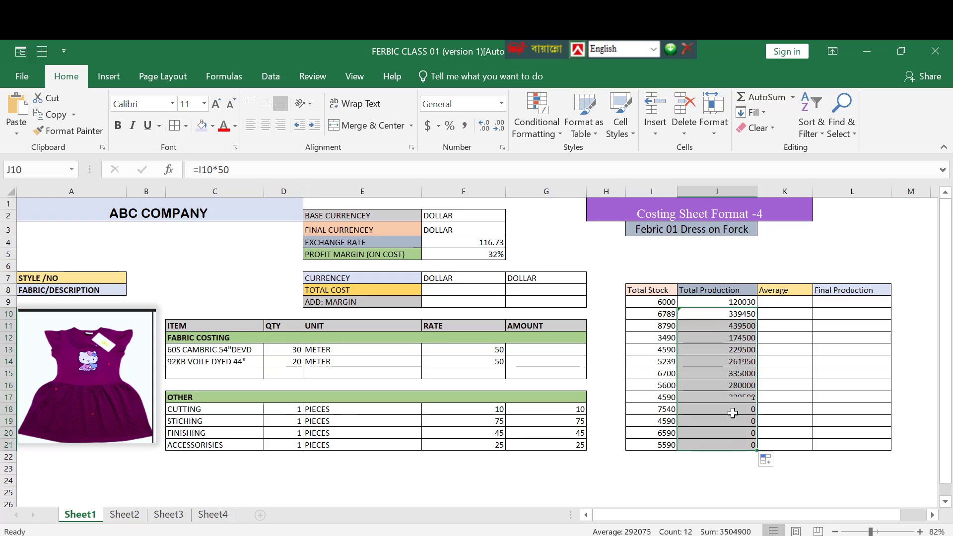
left_click(734, 342)
- Enter the formula =AVERAGE(J9*10) in cell K9 of the Average column
left_click(770, 302)
type("=")
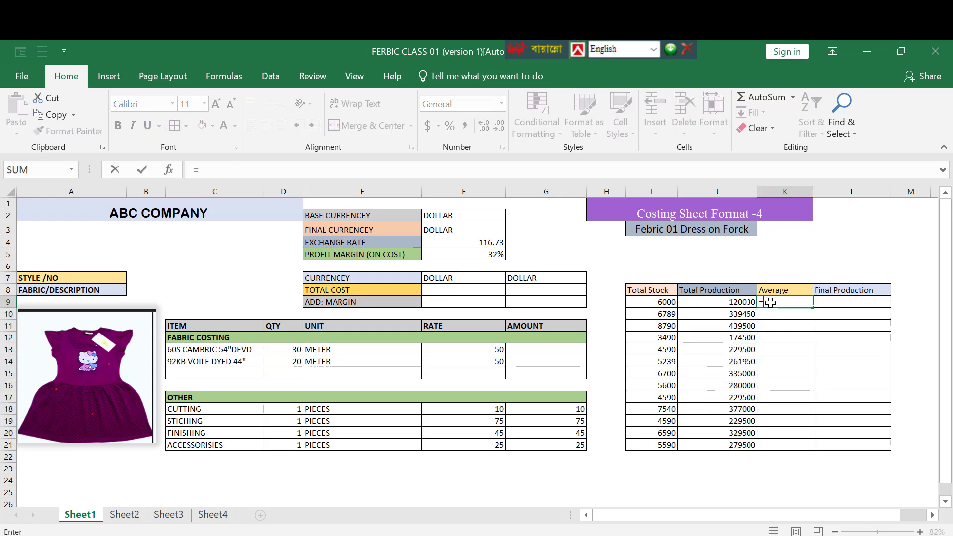
type("average")
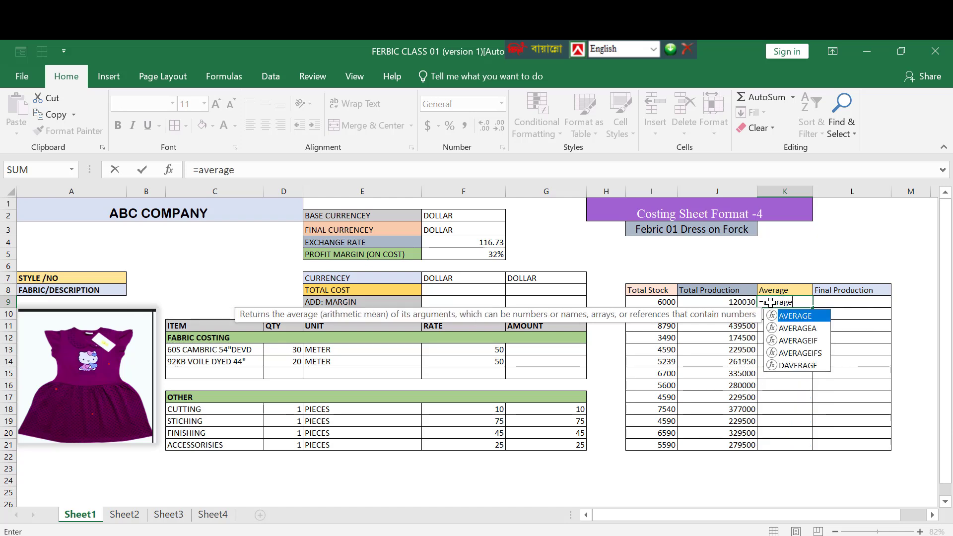
type("(")
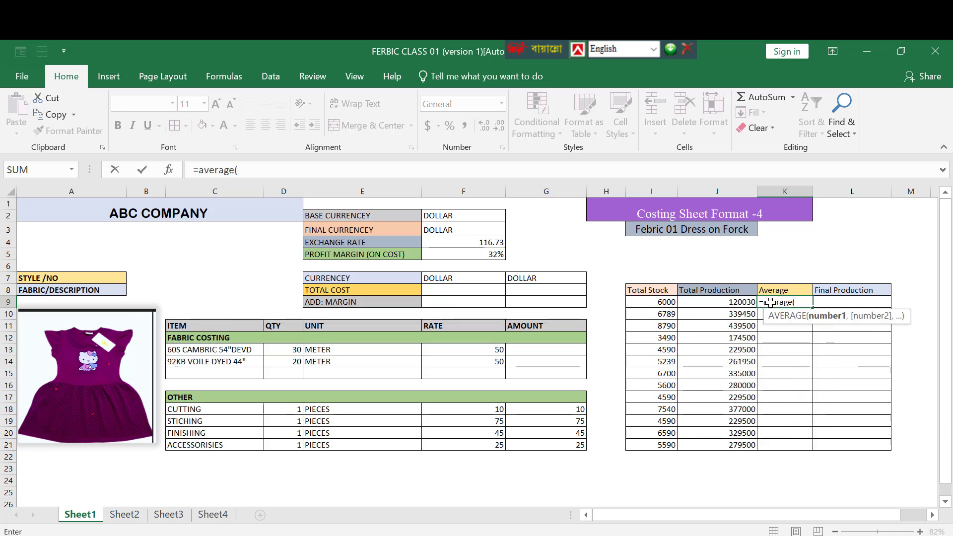
left_click(718, 303)
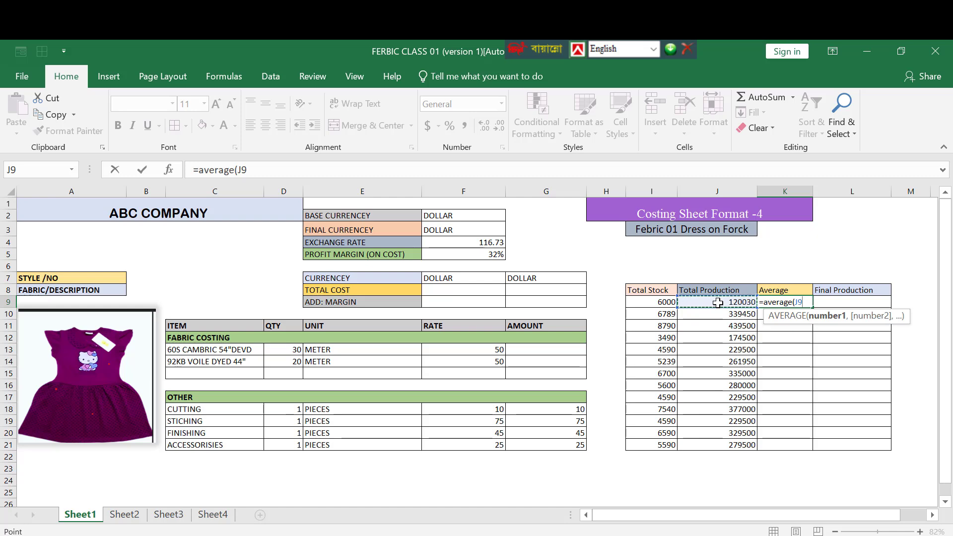
type("*10)")
key("Return")
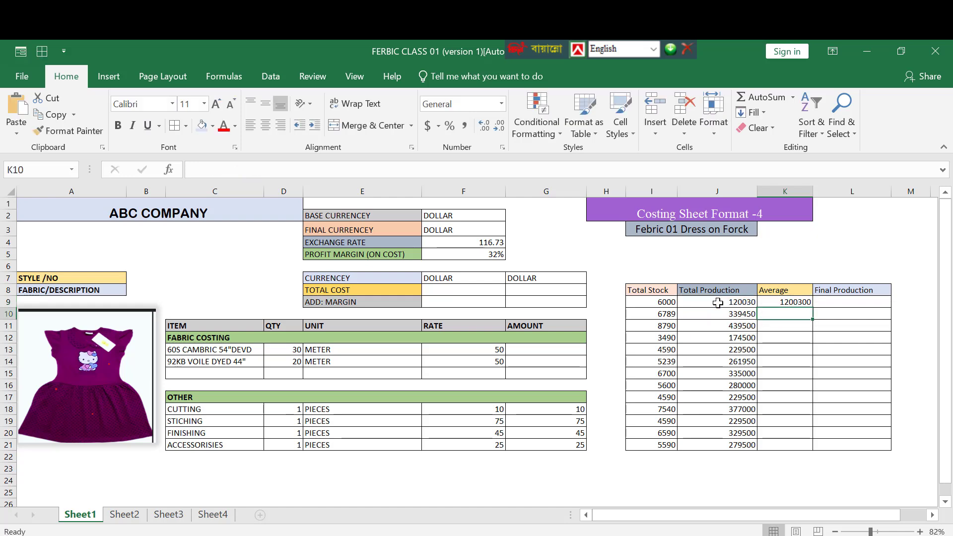
- Fill the Average formula from K9 down through K21
left_click(807, 302)
left_click_drag(813, 307, 785, 456)
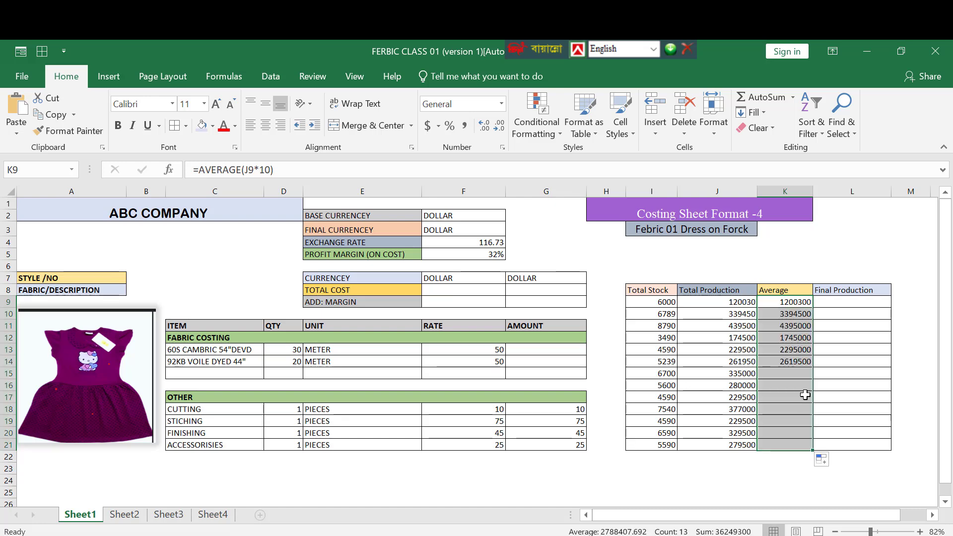
left_click(777, 304)
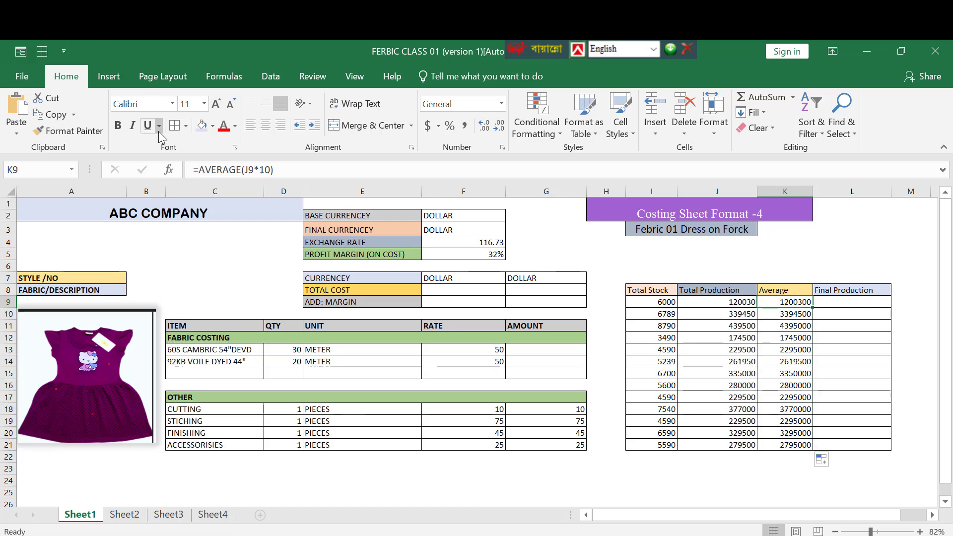
- Enter the formula =J9-K9 in cell L9 of the Final Production column
scroll(793, 308, "down", 1)
left_click(793, 308)
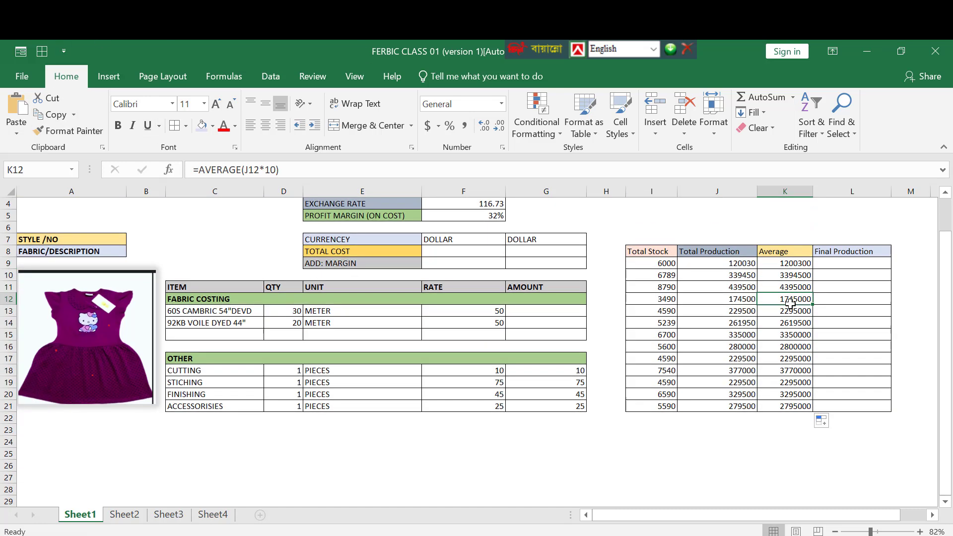
left_click(876, 531)
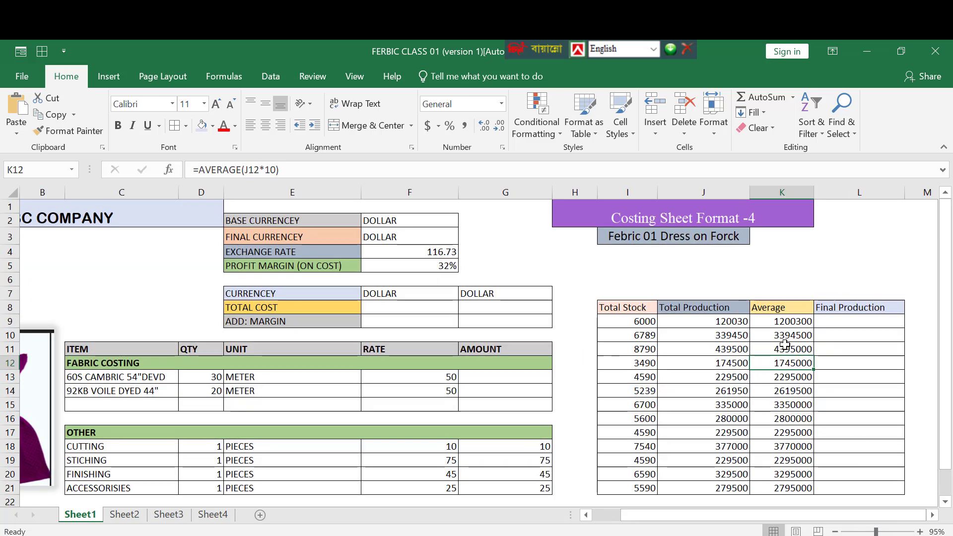
left_click(795, 323)
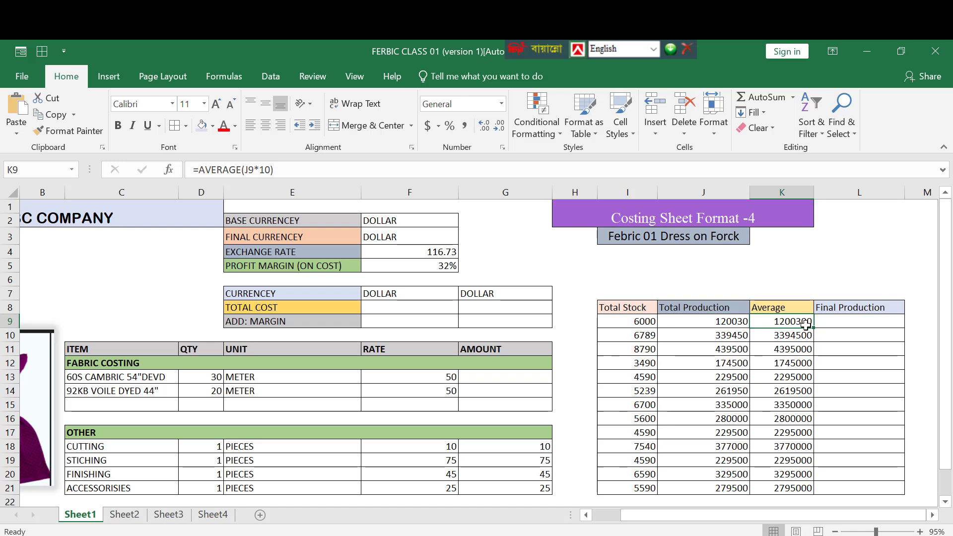
left_click(836, 323)
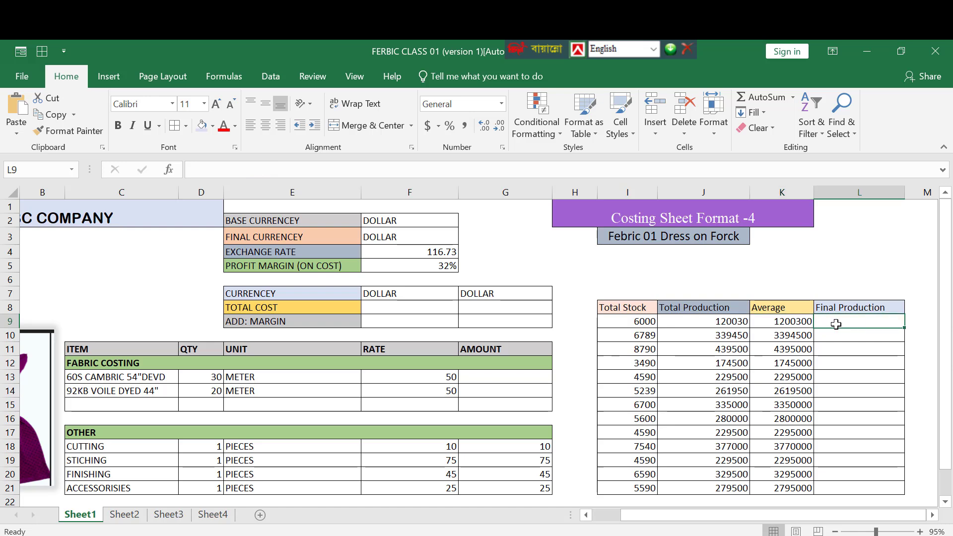
left_click(773, 322)
left_click(858, 326)
type("=")
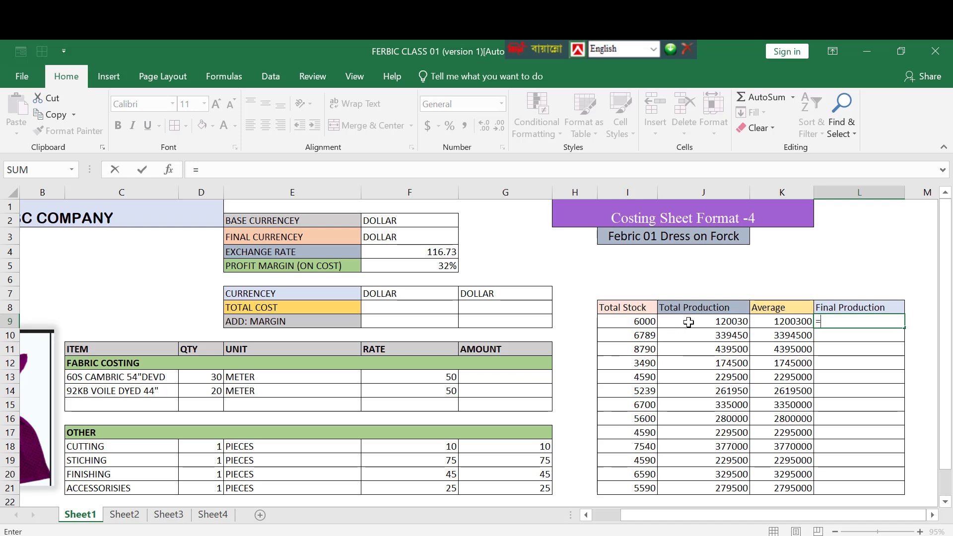
left_click(724, 320)
type("-")
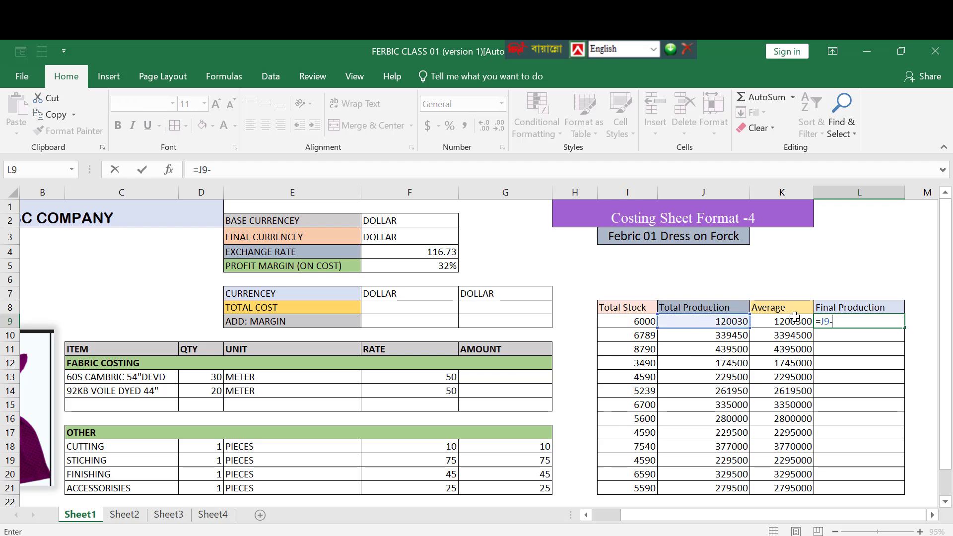
left_click(795, 321)
key("Return")
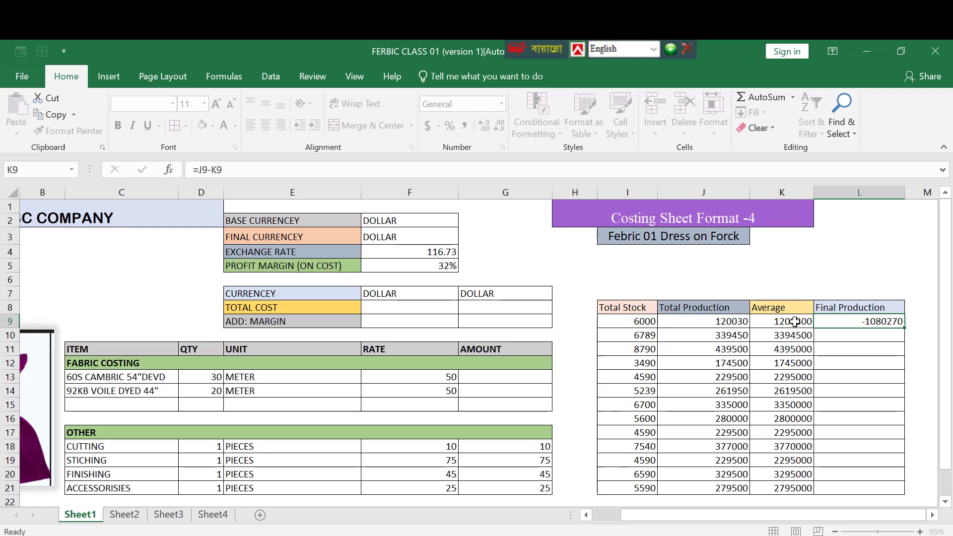
- Fill the subtraction formula from L9 down through L21 of the Final Production column
left_click(867, 321)
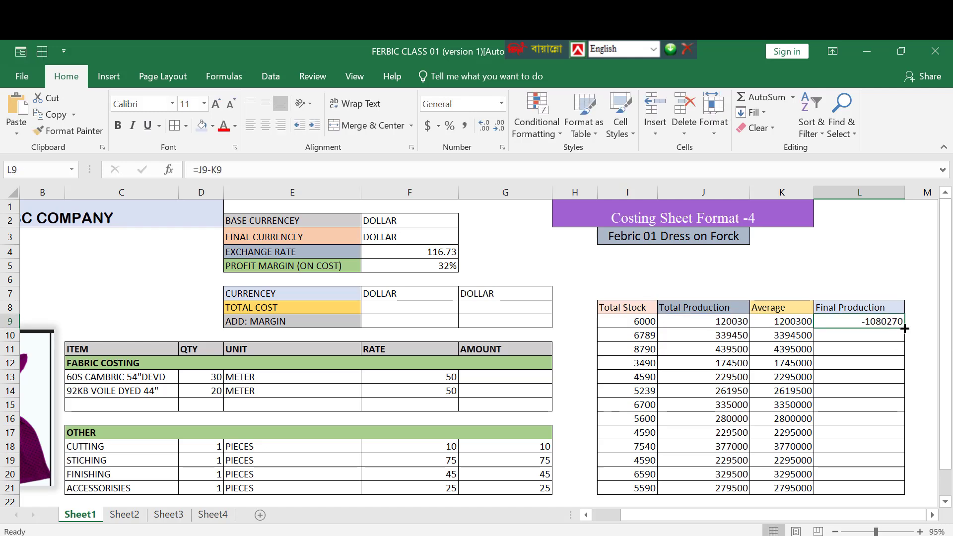
left_click_drag(905, 328, 894, 487)
left_click(830, 390)
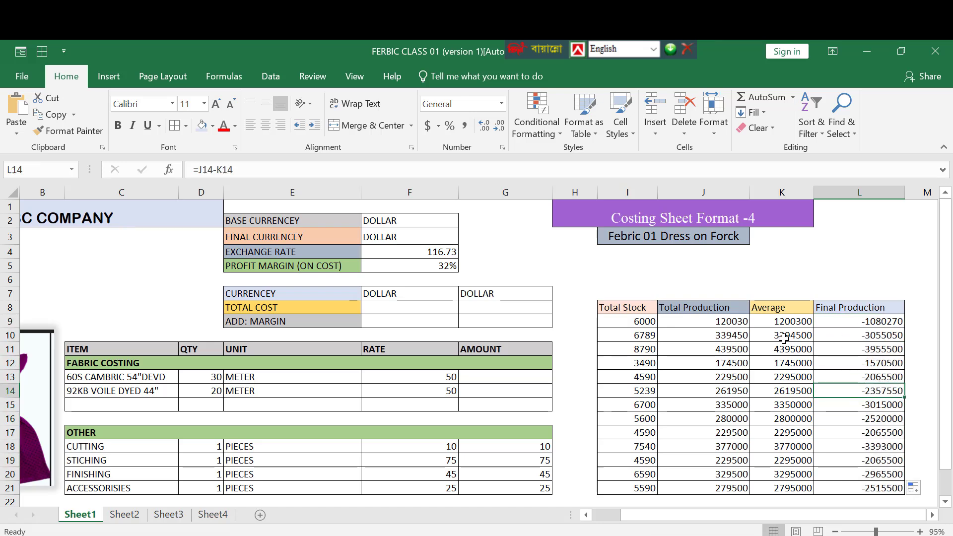
- Examine the Final Production results in L9 through L21 and the cells that the L9 formula references
left_click_drag(862, 323, 852, 491)
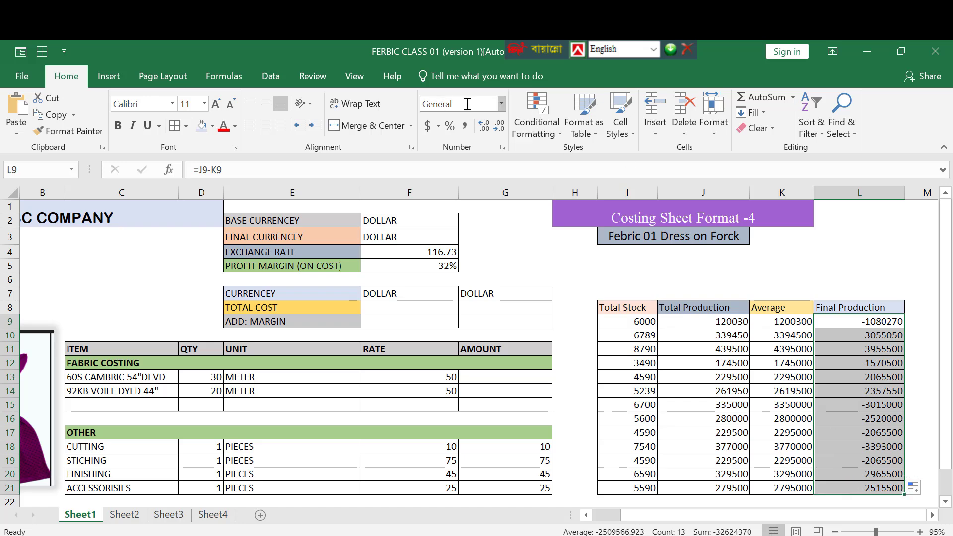
scroll(861, 327, "down", 1)
right_click(861, 324)
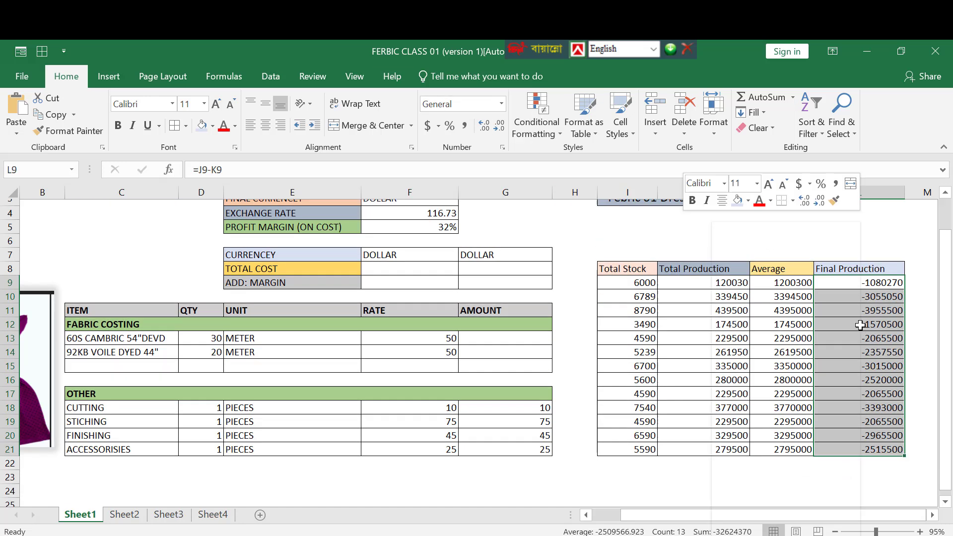
left_click(881, 301)
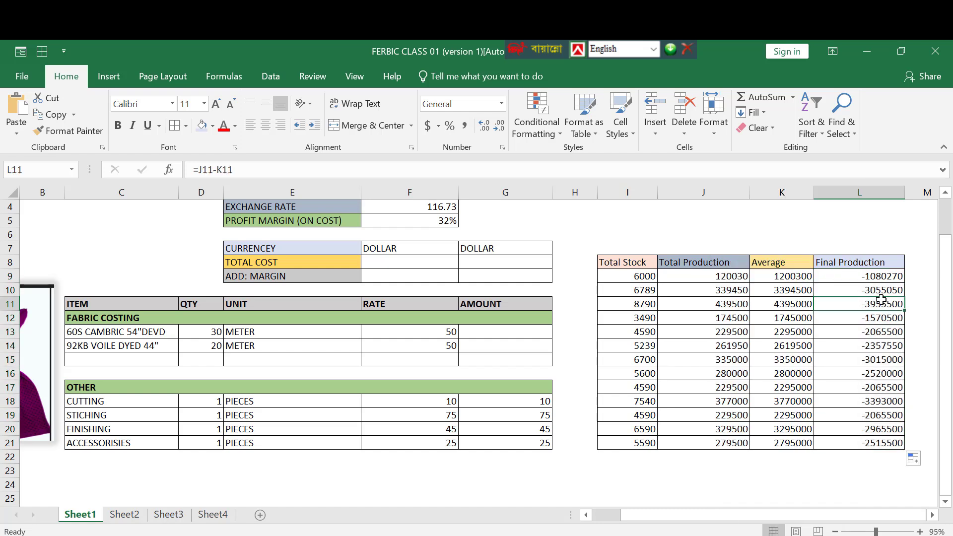
left_click_drag(862, 276, 867, 306)
left_click(860, 276)
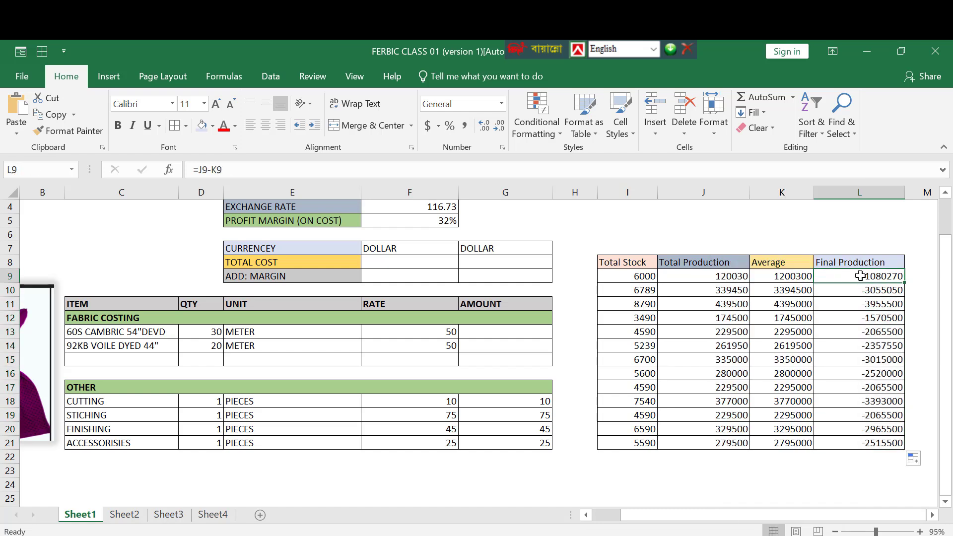
double_click(861, 277)
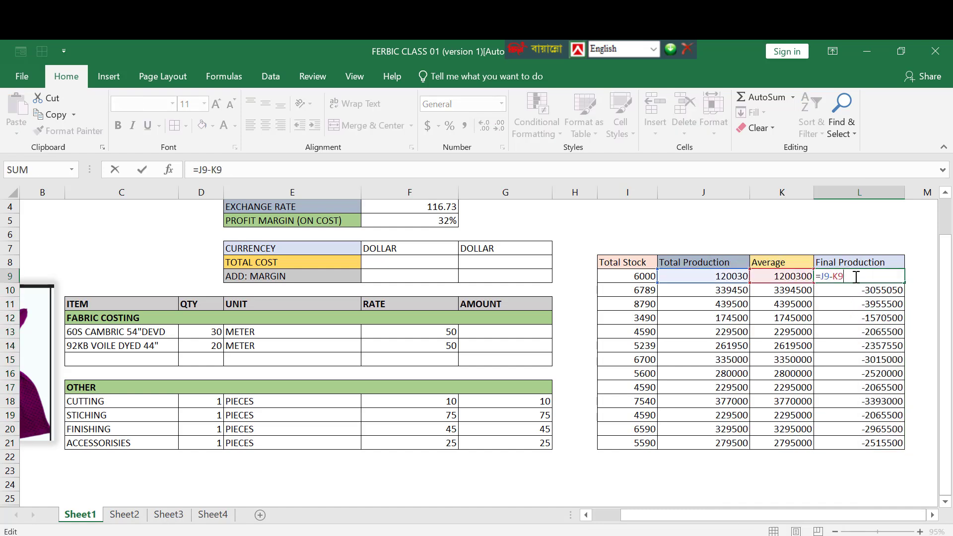
key("Return")
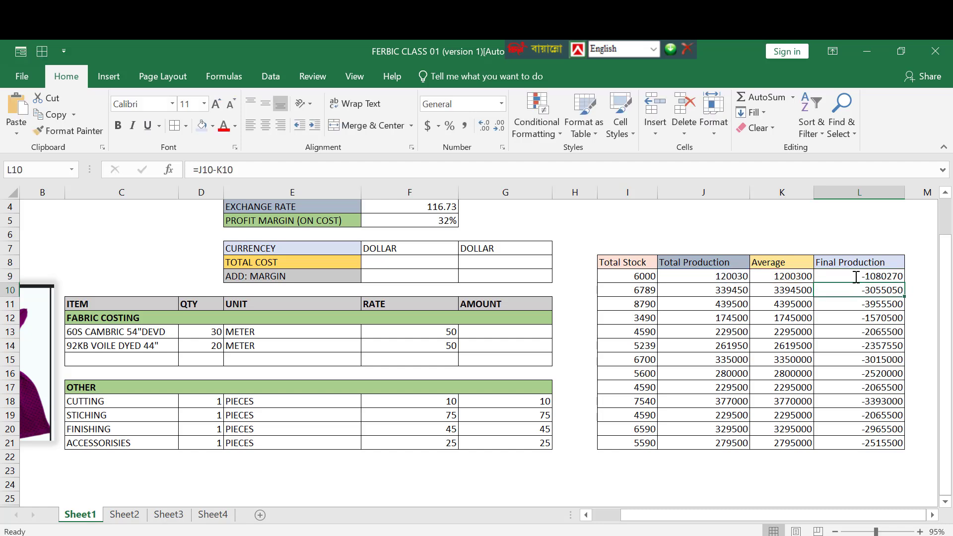
- Change the Final Production formula in L9 to =J9+K9
left_click(856, 277)
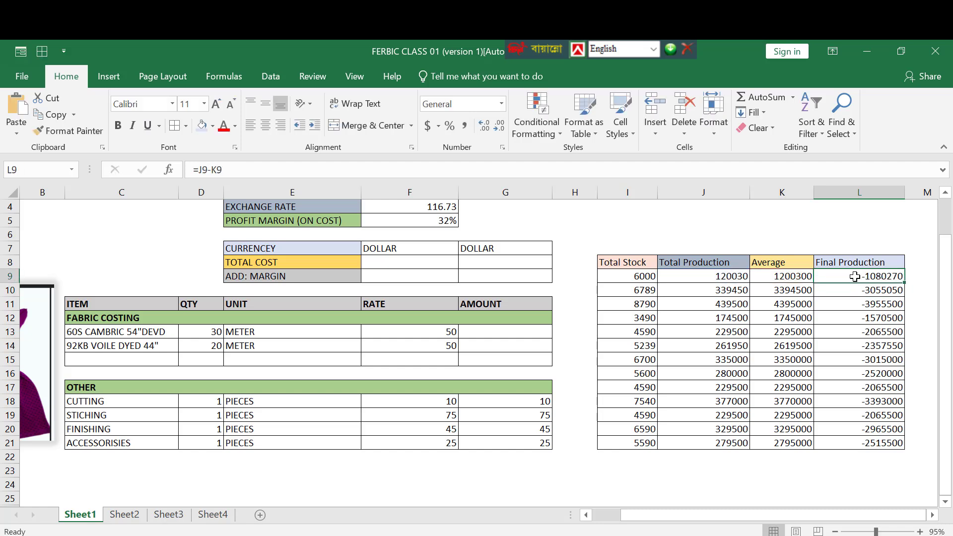
double_click(856, 277)
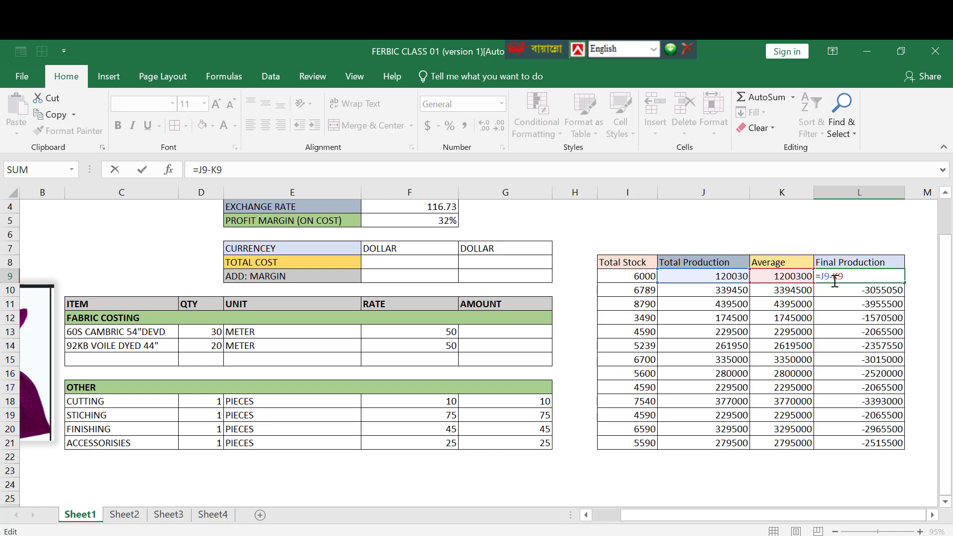
key("BackSpace")
type("+")
key("Return")
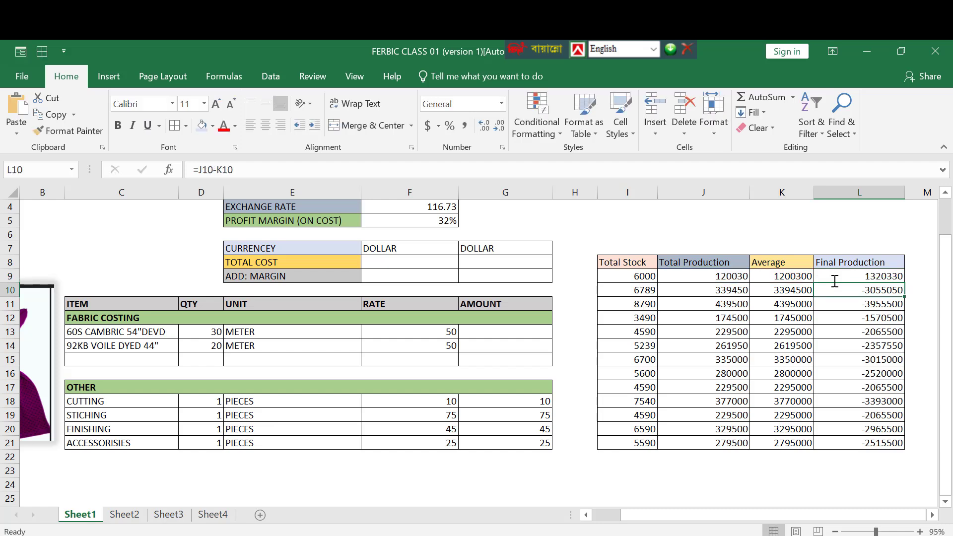
- Fill the addition formula from L9 down through L21 to replace the Final Production values
left_click(875, 276)
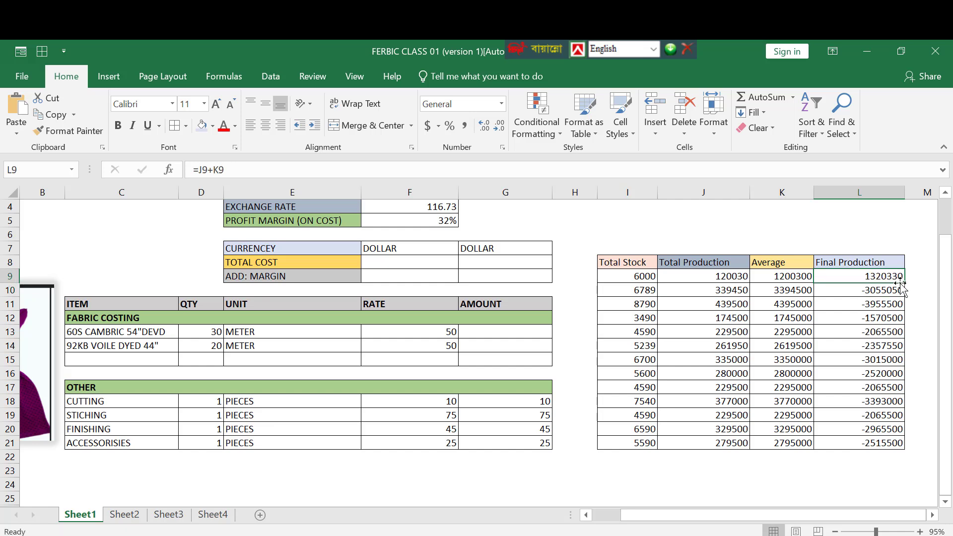
left_click_drag(904, 285, 893, 445)
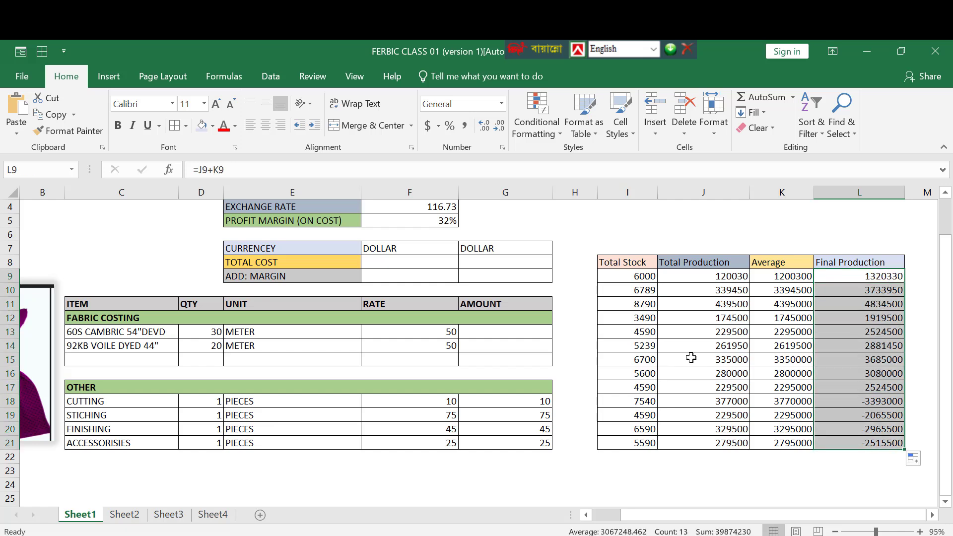
left_click(831, 344)
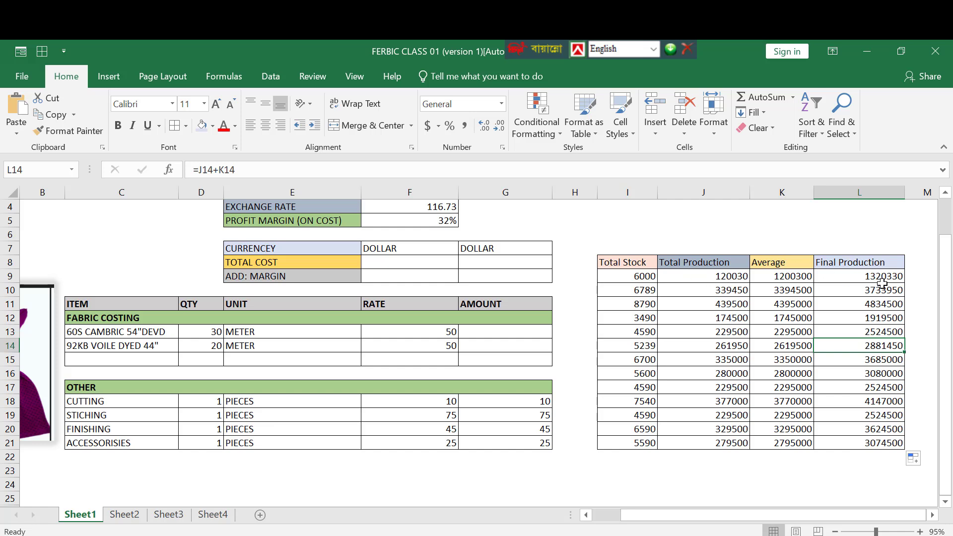
- Review the formulas in row 9 of the Total Production, Average and Final Production columns
left_click(724, 278)
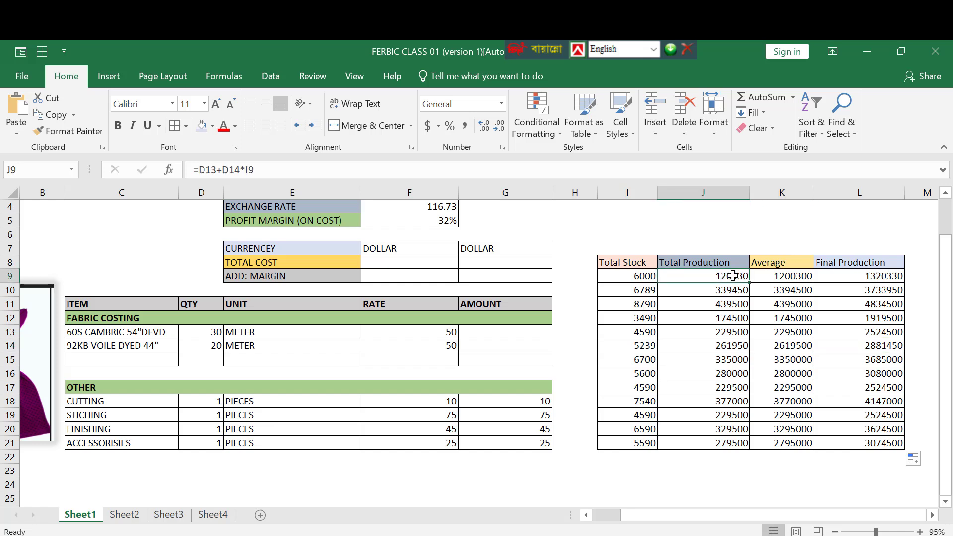
left_click(788, 277)
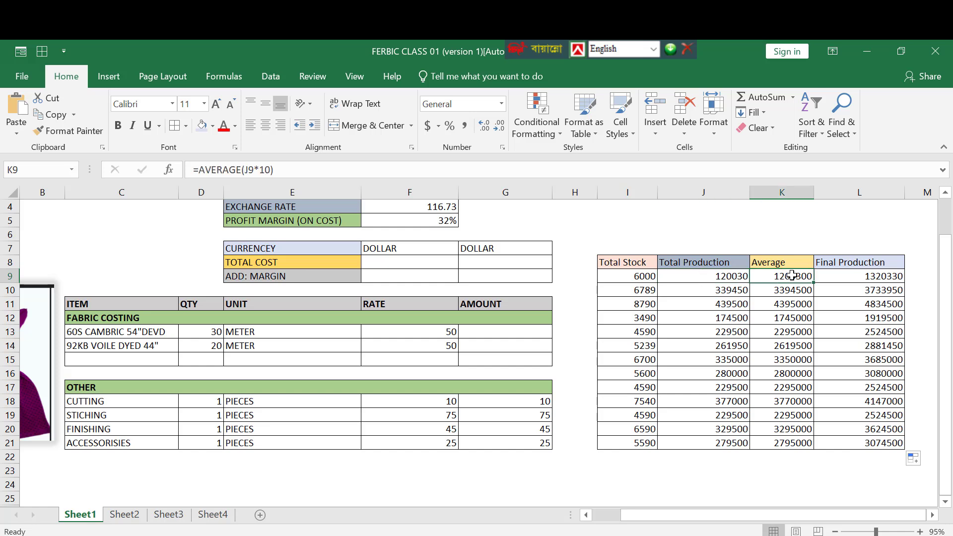
left_click(837, 264)
left_click(862, 279)
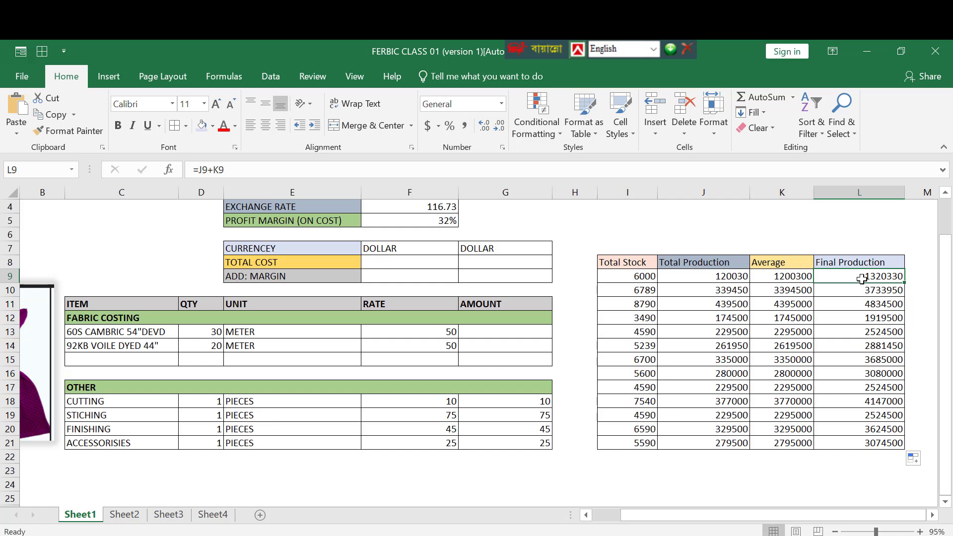
double_click(879, 276)
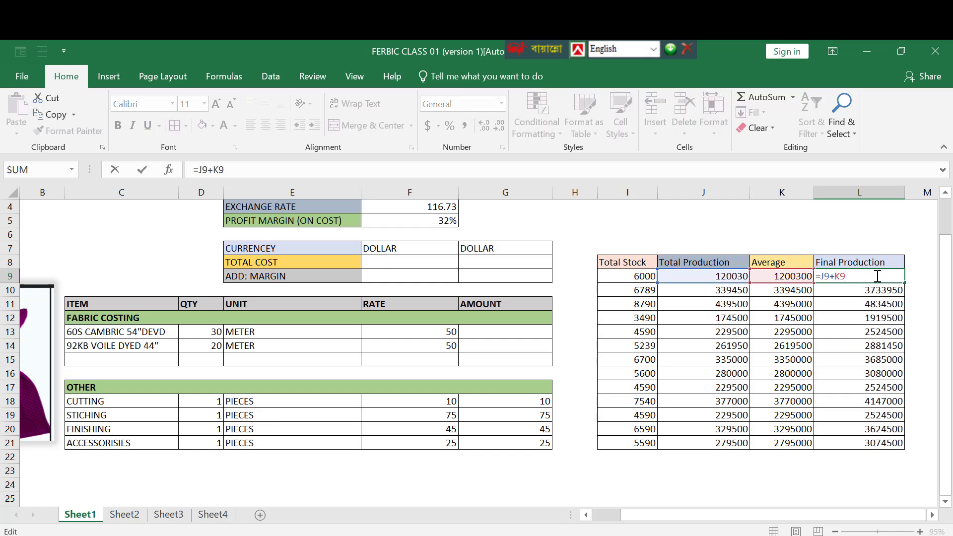
key("Return")
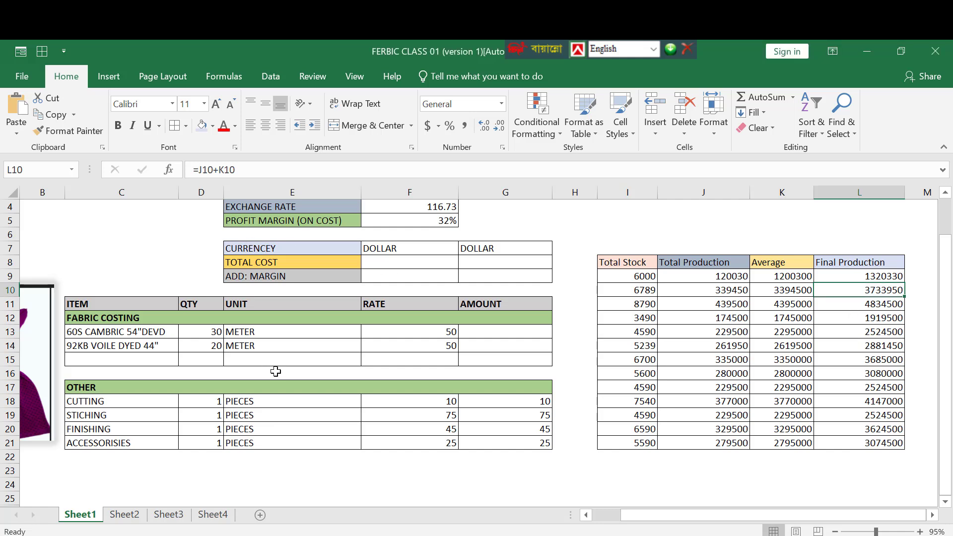
- Enter the formula =D13*F13 in G13 to calculate the first fabric item's amount from quantity and rate
left_click(492, 333)
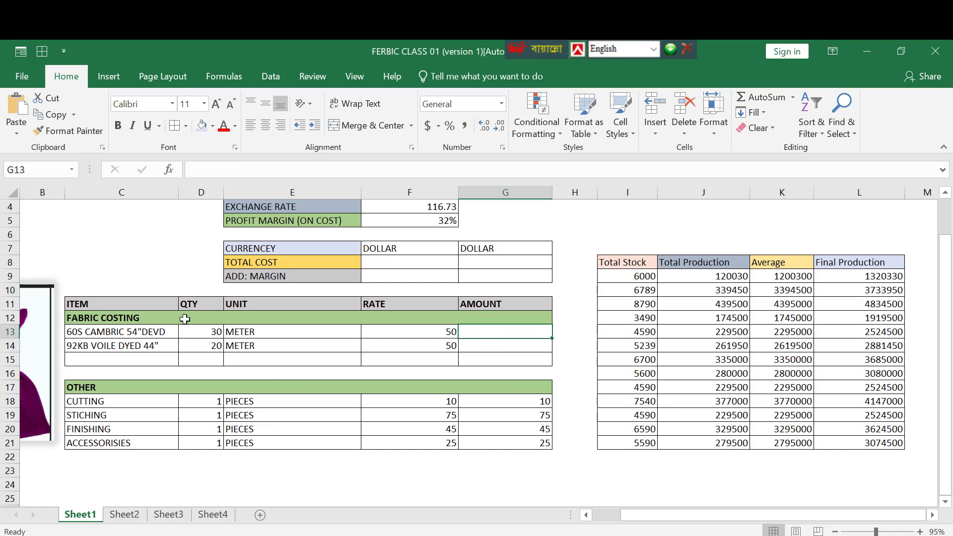
type("=")
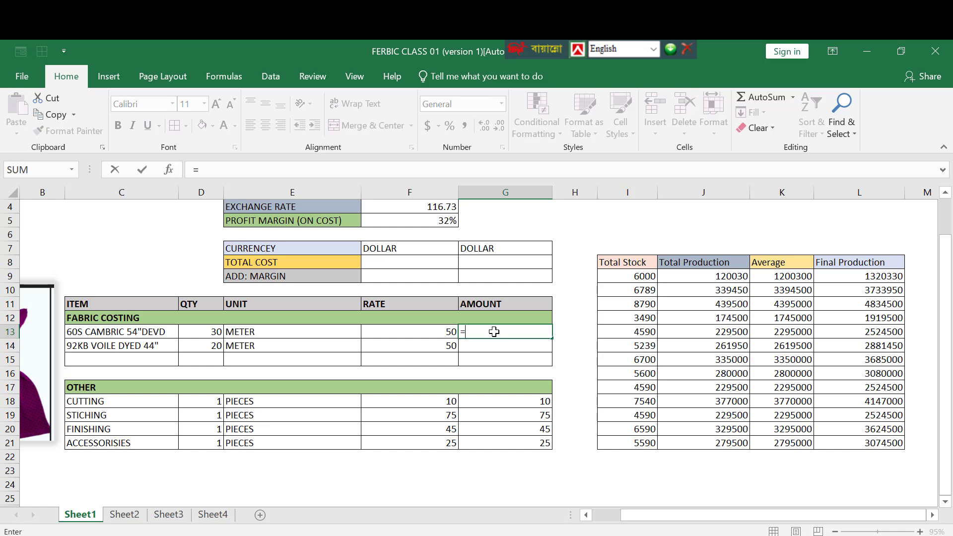
left_click(208, 327)
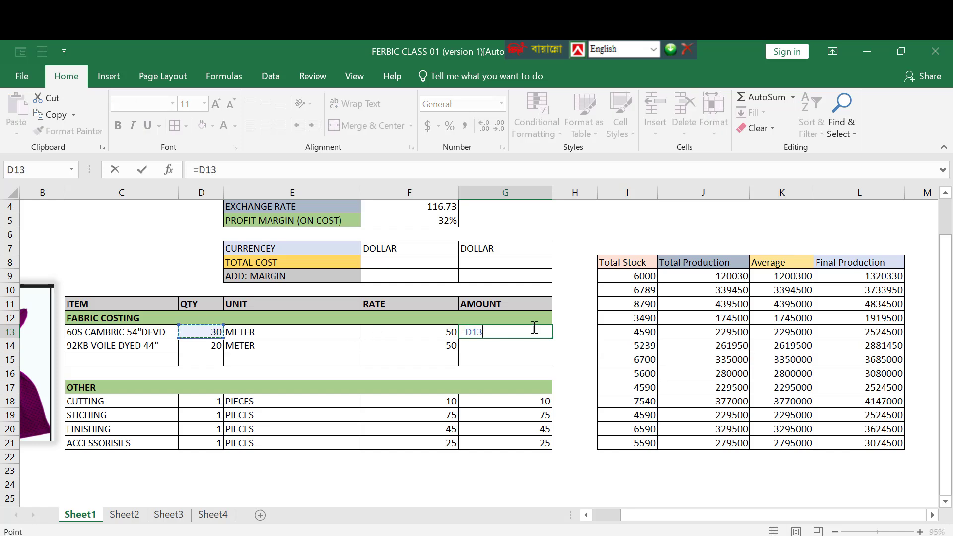
type("*")
left_click(433, 333)
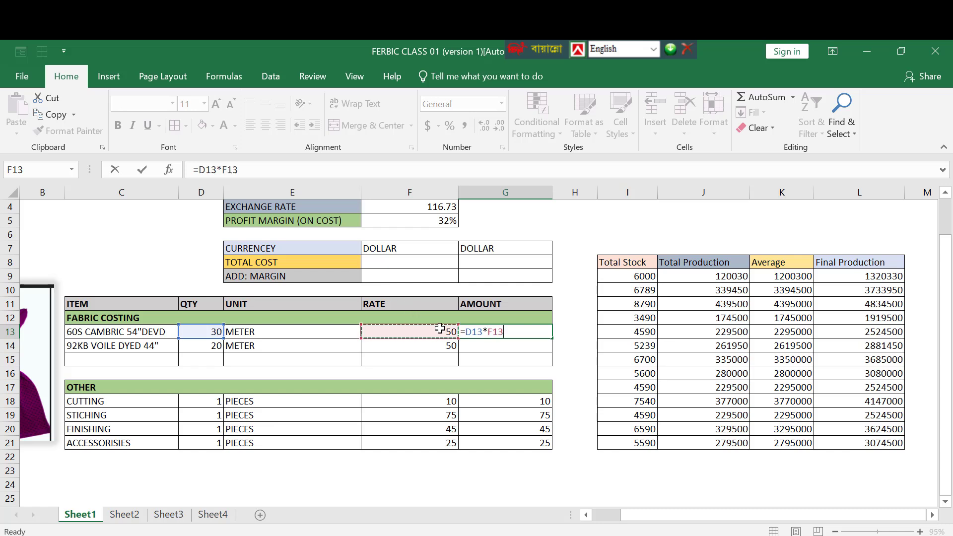
key("Return")
- Fill the fabric costing Amount formula from G13 down through G15
left_click(550, 335)
left_click_drag(553, 338, 549, 373)
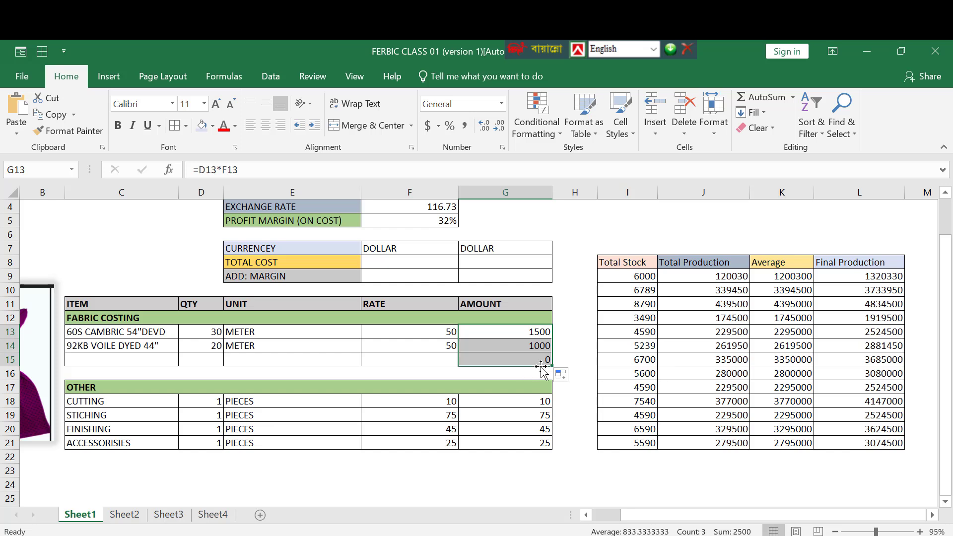
left_click(540, 429)
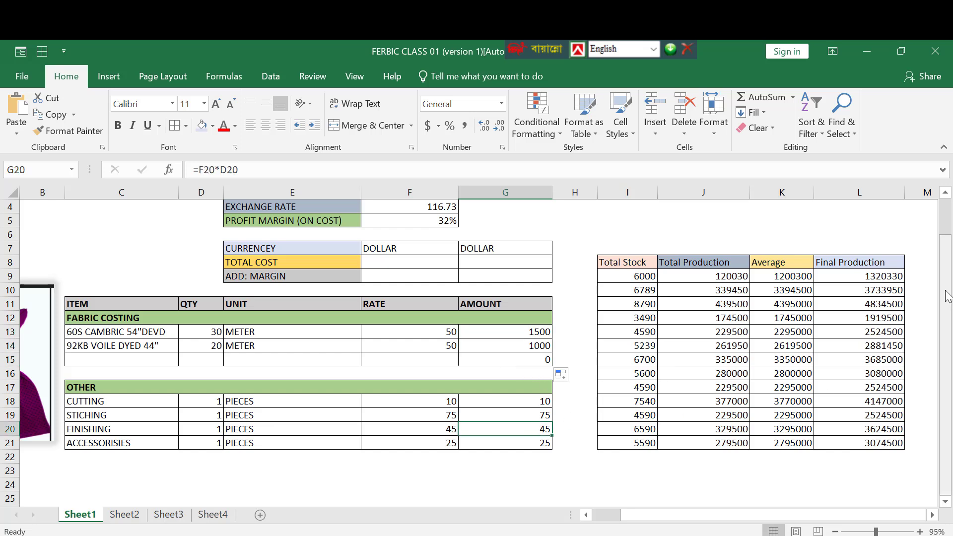
- Zoom the sheet out to 70% and look over the Final Production column from L9
left_click(921, 263)
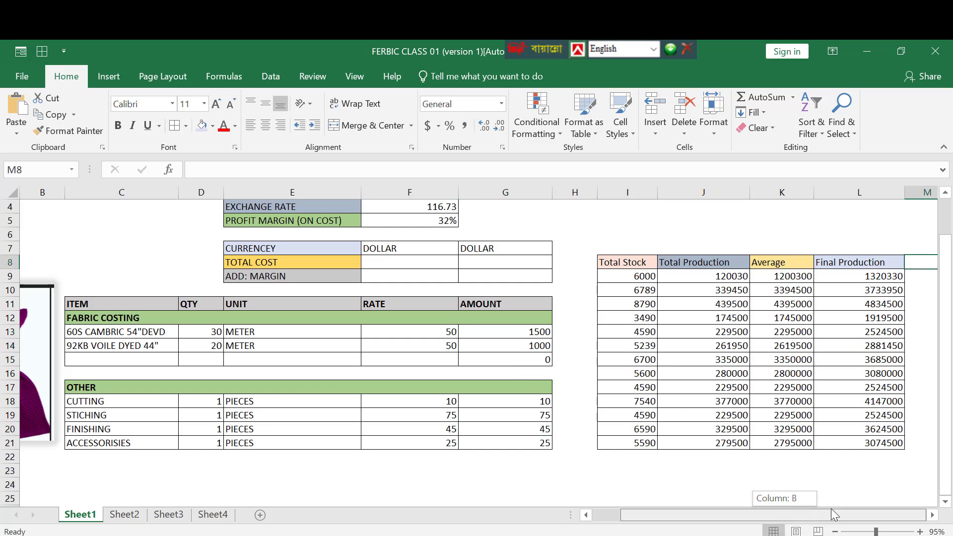
left_click_drag(878, 524, 866, 525)
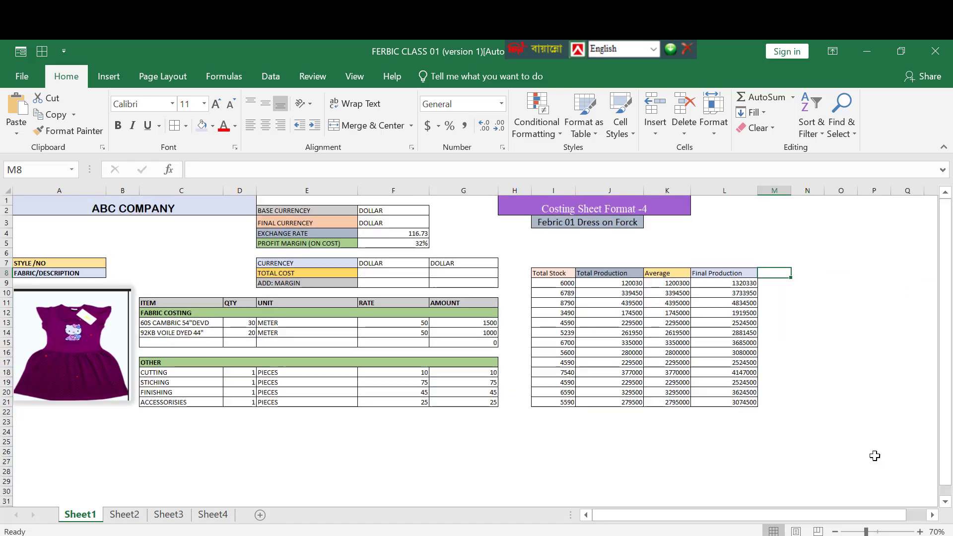
left_click(799, 294)
left_click(754, 282)
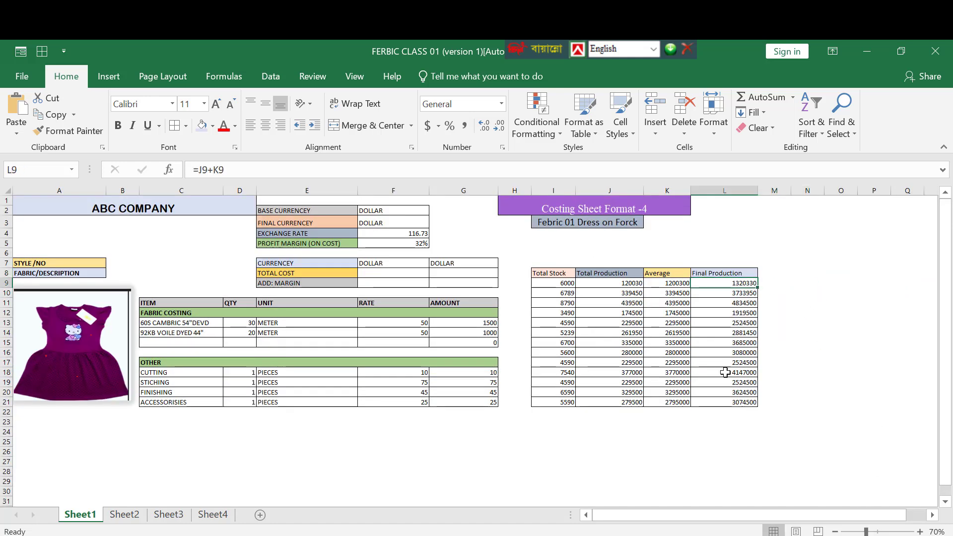
- Try the formula =SUM(L9:L21/2500) in L22 below the Final Production column, viewing the sheet at 90%
left_click(708, 422)
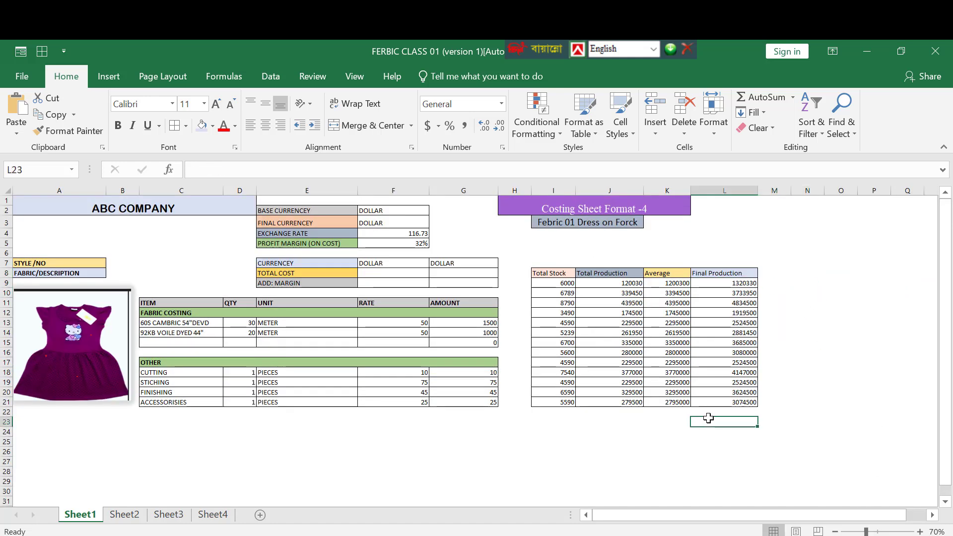
left_click(875, 531)
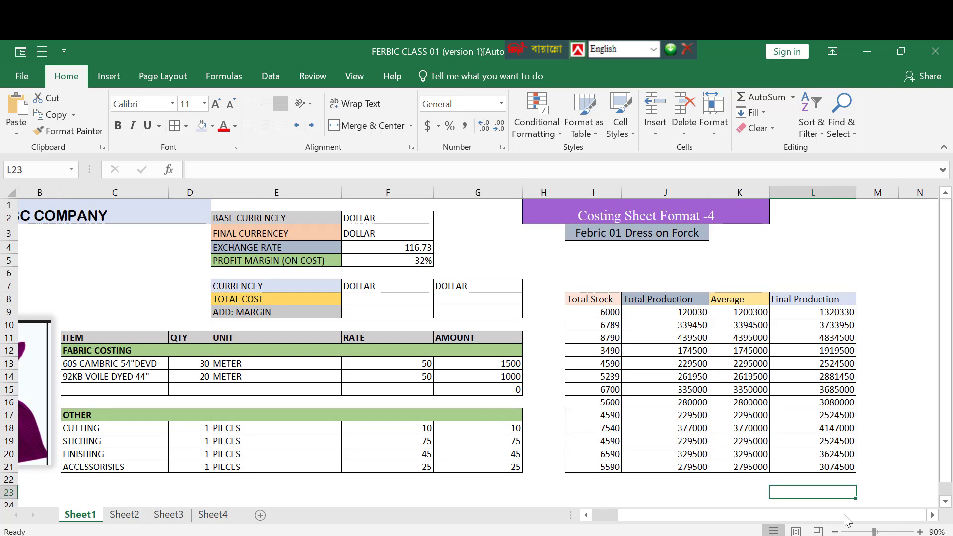
left_click(744, 481)
left_click(804, 482)
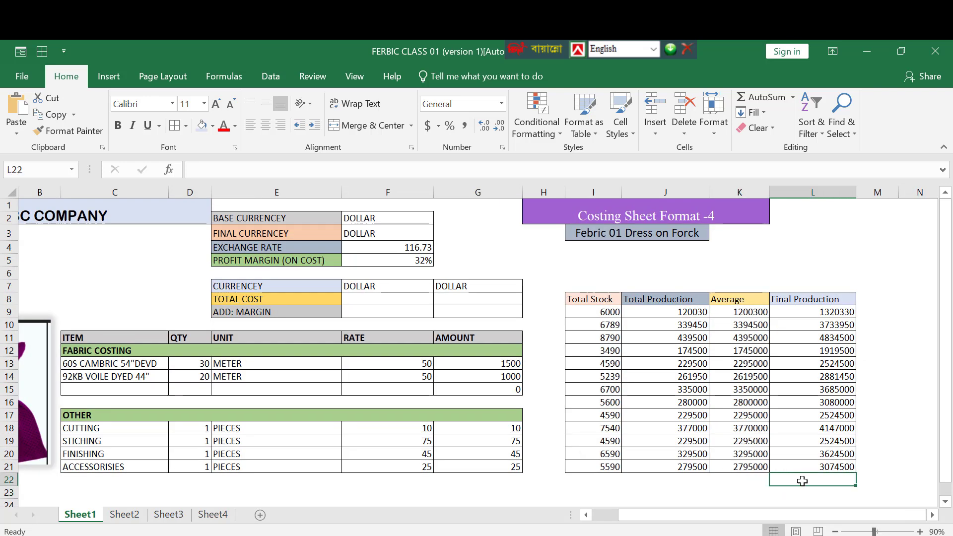
type("=sum(")
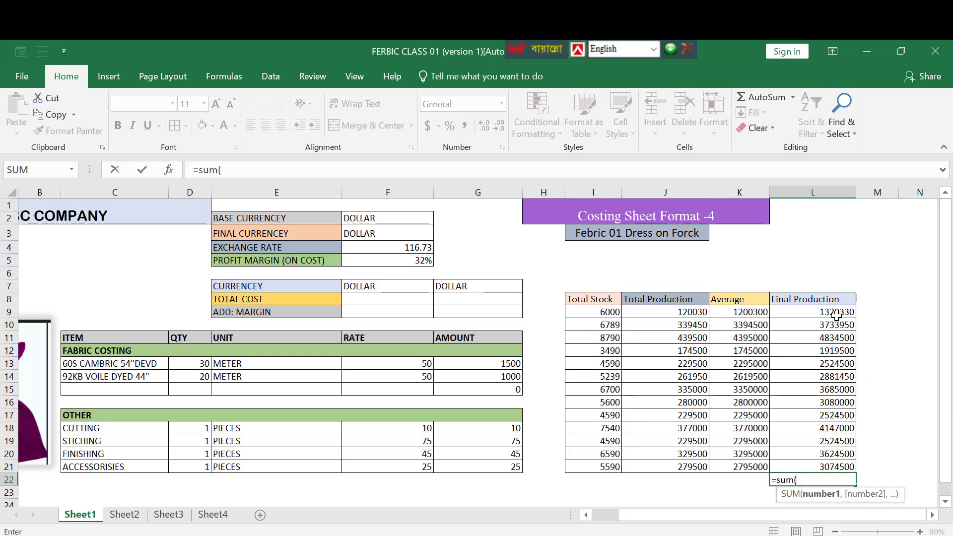
left_click_drag(837, 313, 845, 466)
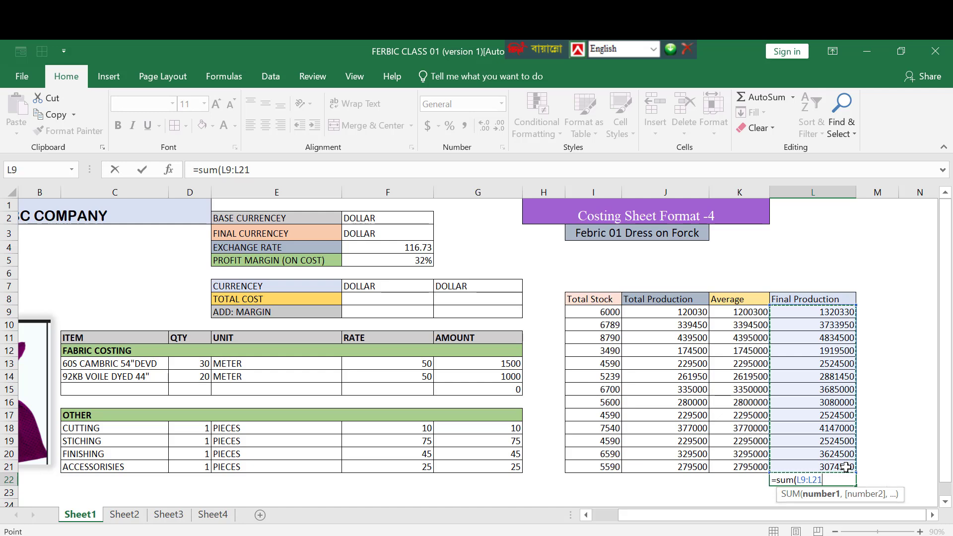
type("?")
key("BackSpace")
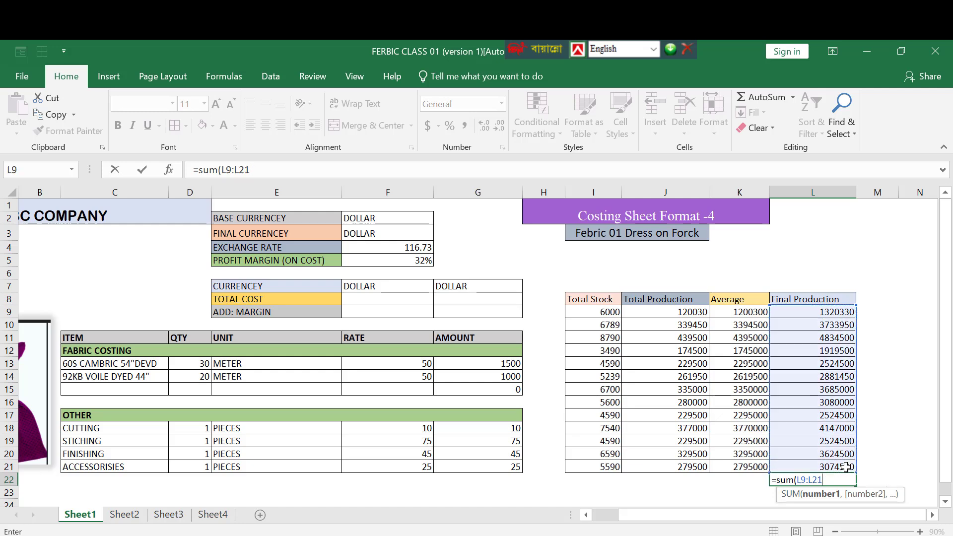
type("?")
key("BackSpace")
type("2500)")
key("Return")
left_click(844, 481)
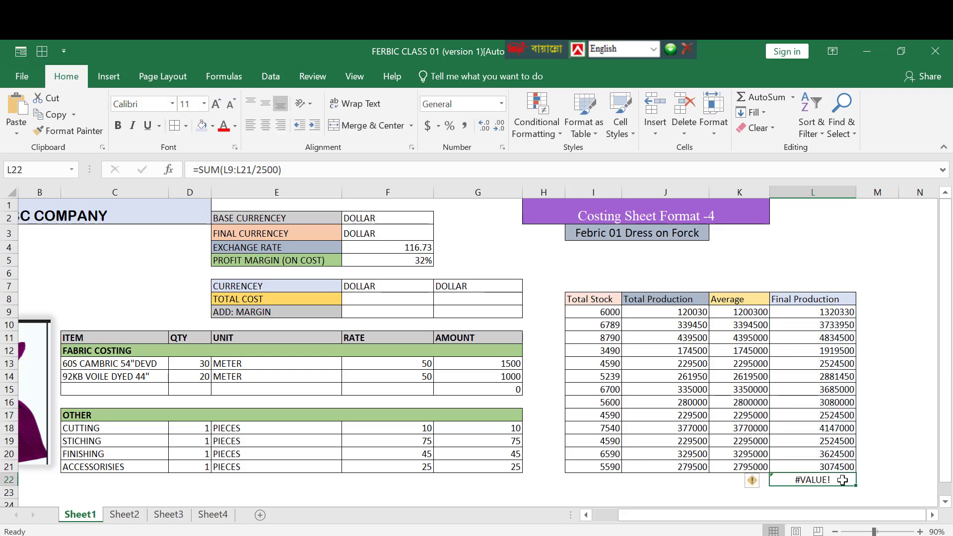
- Try dividing by the fabric amounts instead by changing the L22 formula to =SUM(L9:L21/G13:G14)
double_click(855, 480)
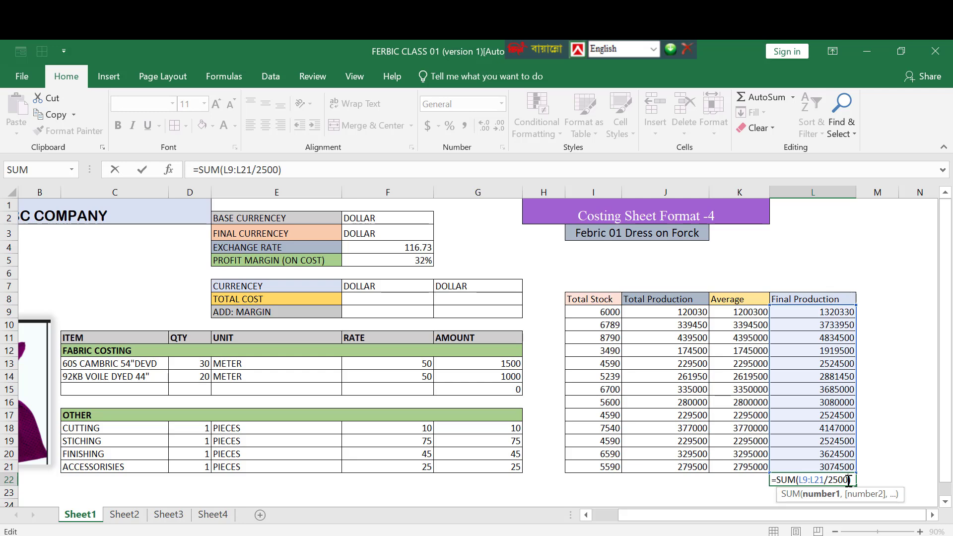
key("BackSpace")
key("BackSpace")
key("BackSpace")
key("BackSpace")
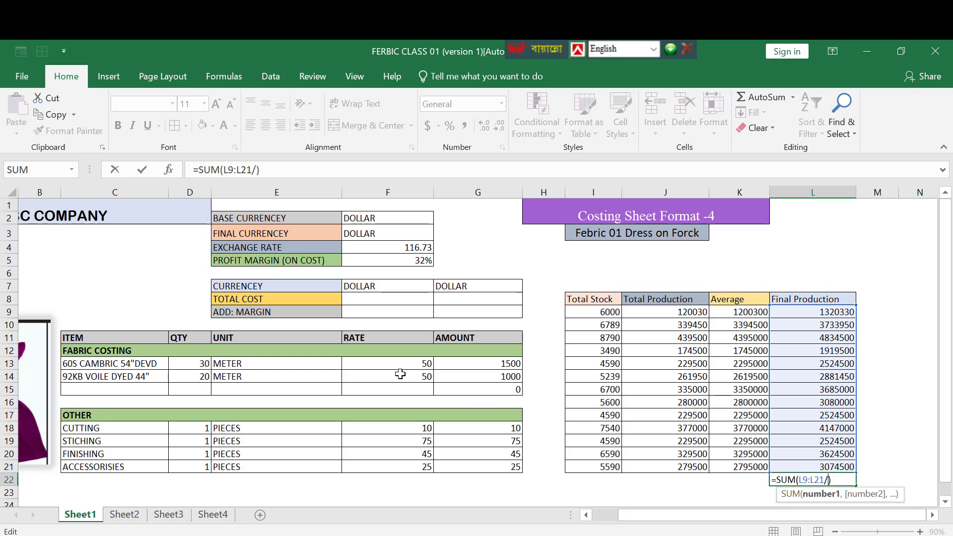
left_click_drag(479, 364, 469, 385)
type(")")
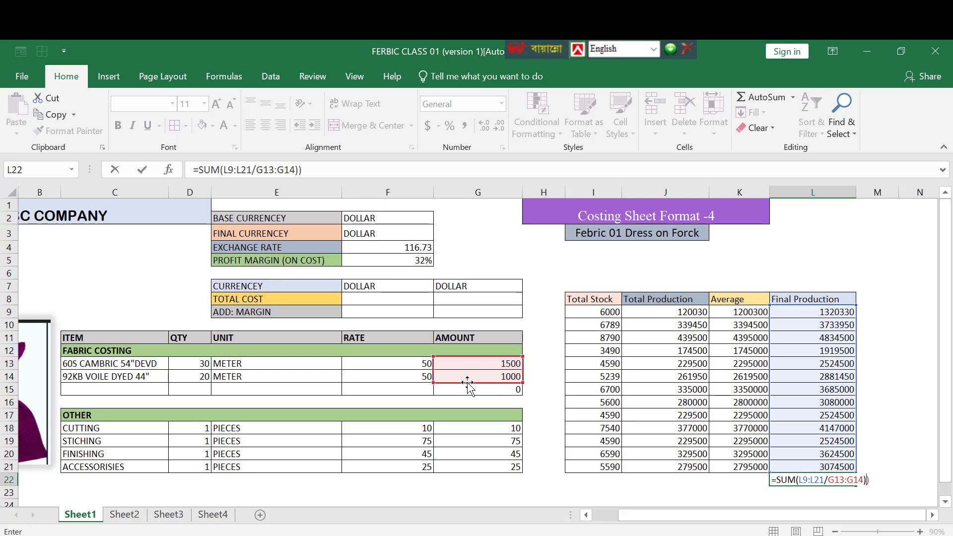
key("Return")
left_click(461, 354)
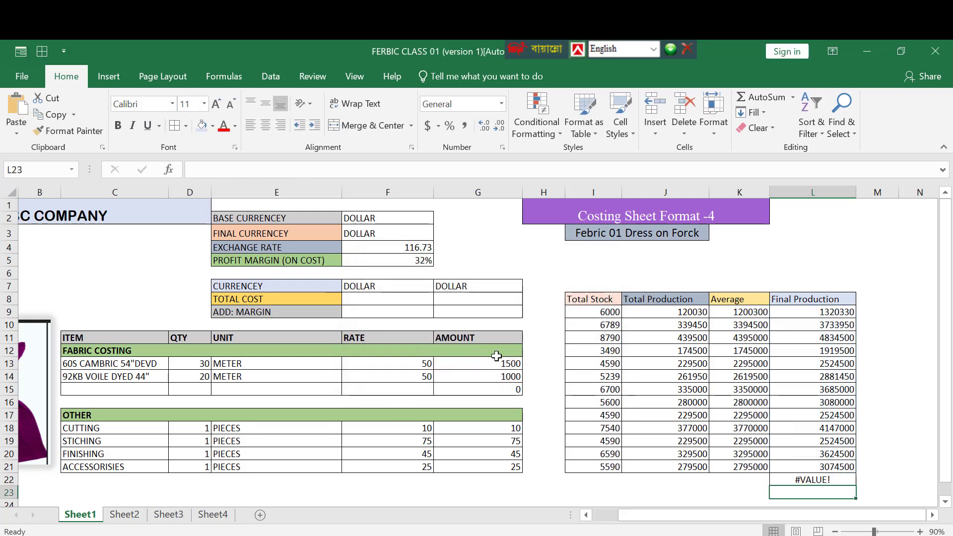
- Replace the L22 formula with =SUM(L9:L21) to total the Final Production column
double_click(842, 477)
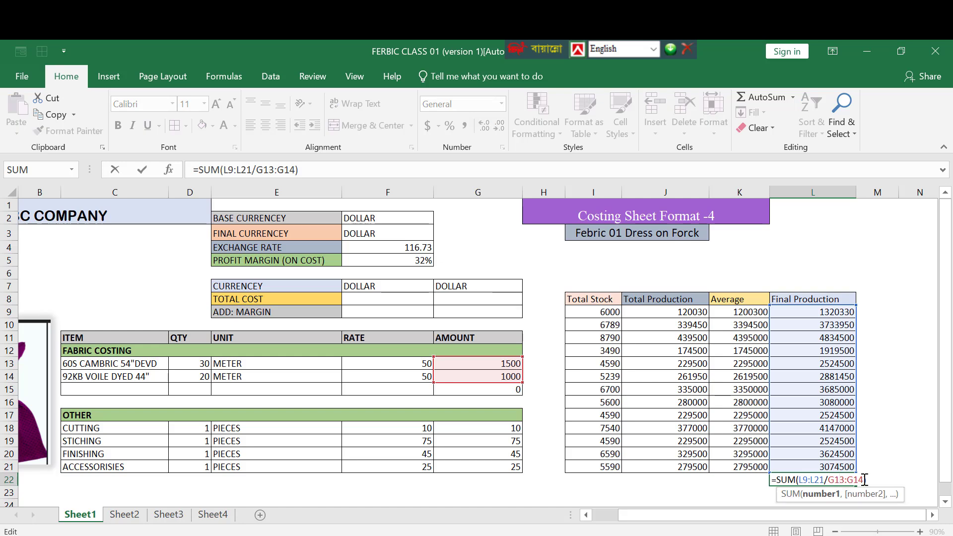
left_click_drag(867, 480, 778, 485)
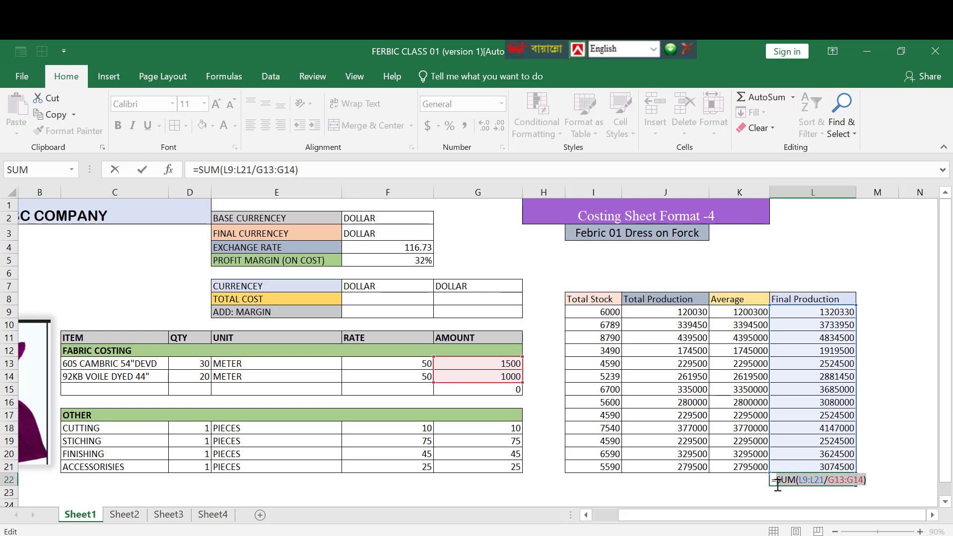
key("BackSpace")
key("BackSpace")
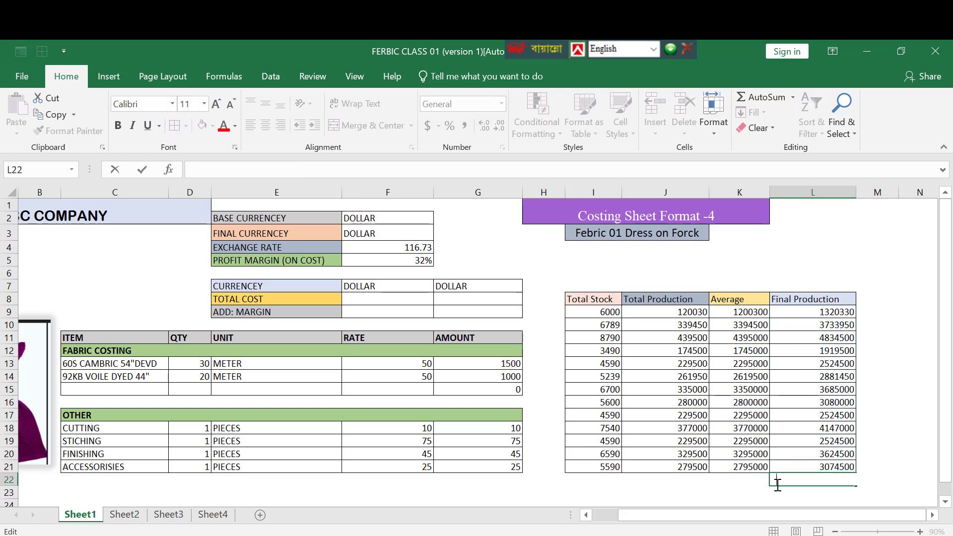
type("=sum")
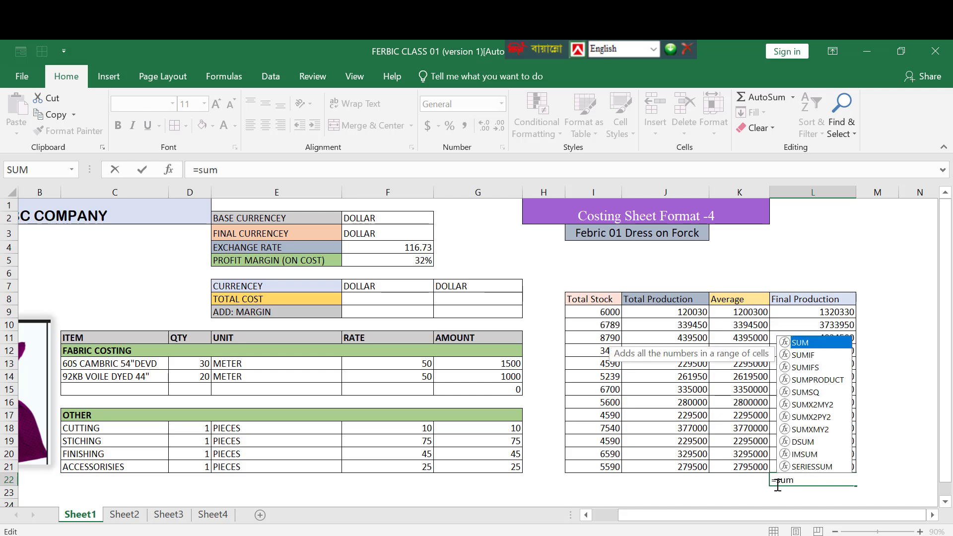
type("(")
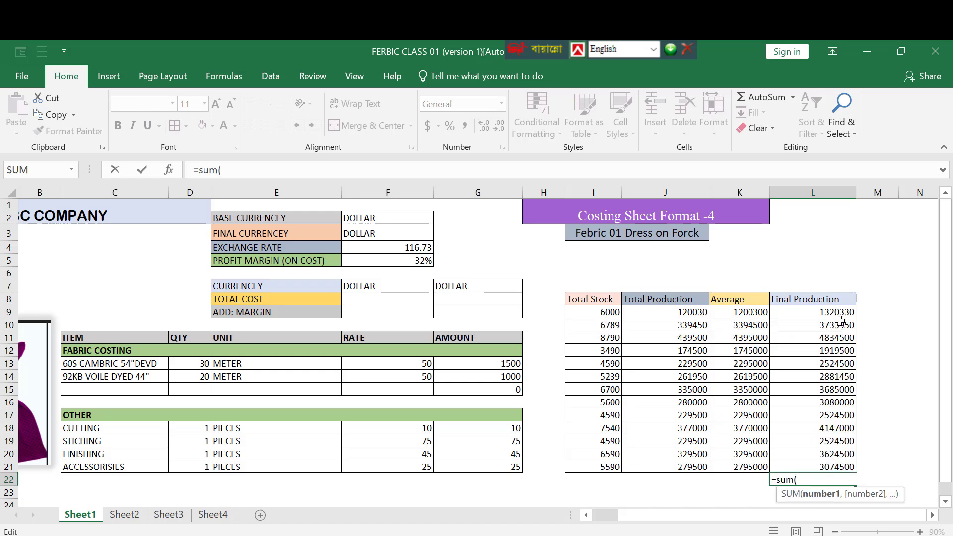
left_click_drag(839, 312, 847, 462)
type(")")
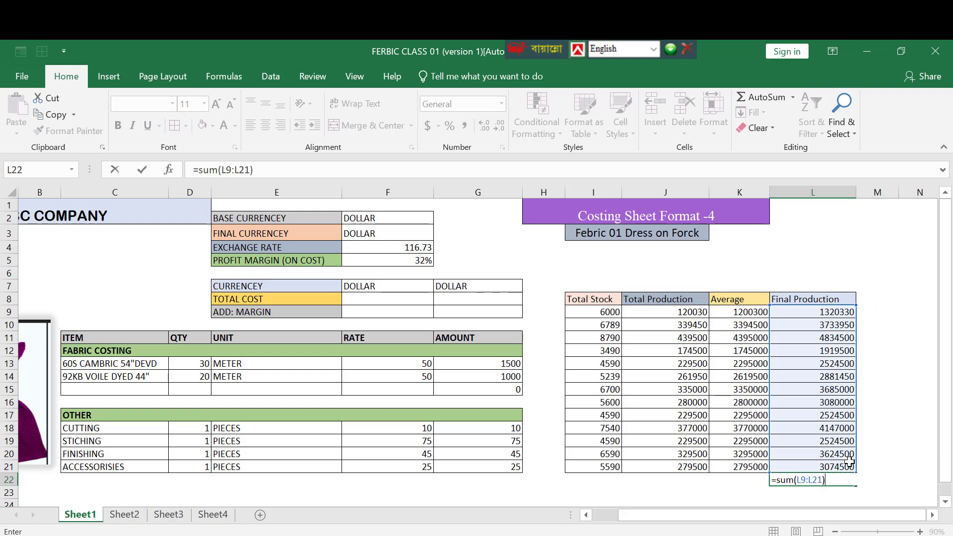
key("Return")
- Underline the Final Production total in L22
left_click(844, 478)
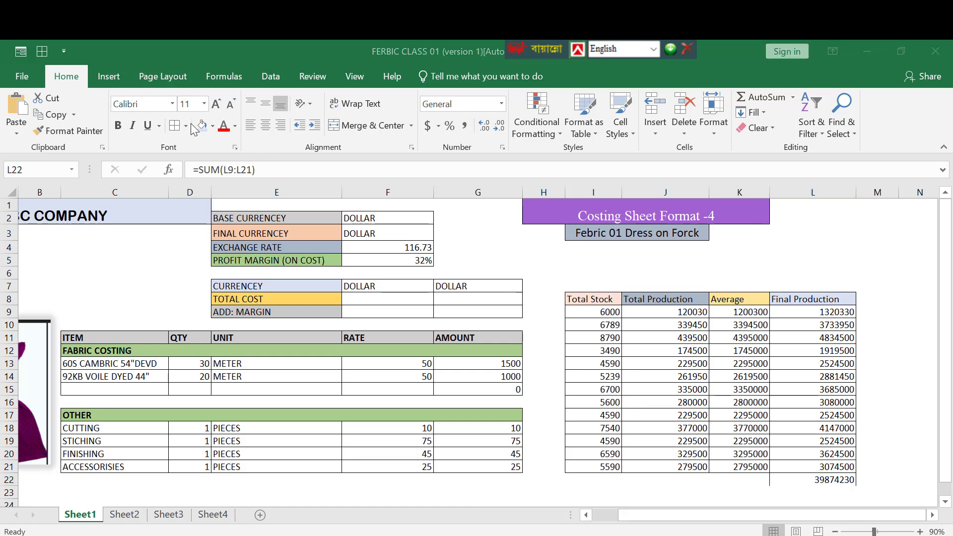
left_click(149, 126)
left_click(149, 126)
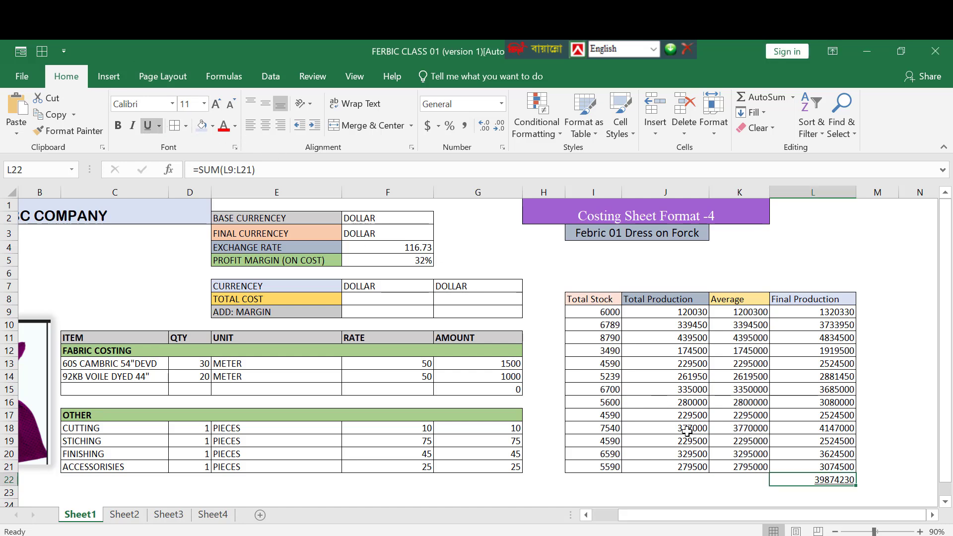
left_click(692, 491)
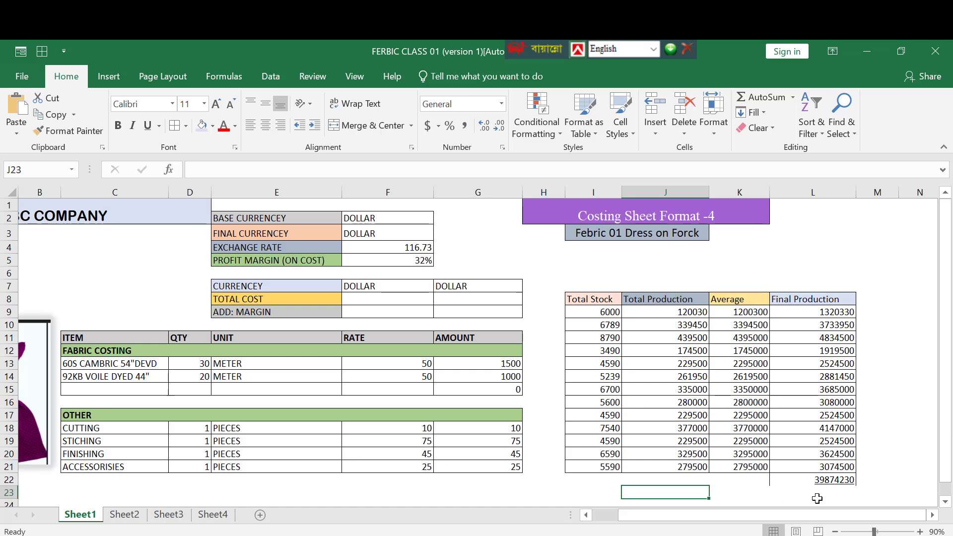
left_click(808, 480)
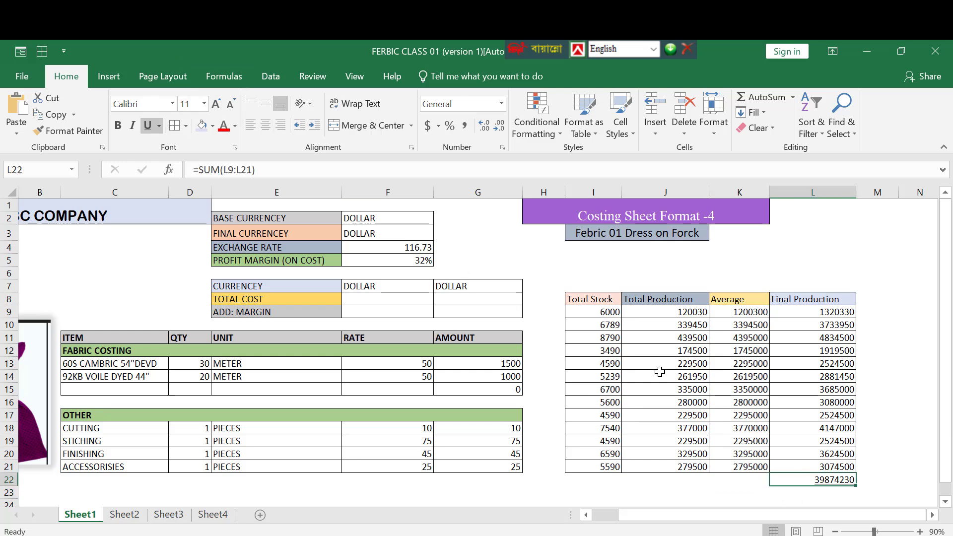
left_click(877, 478)
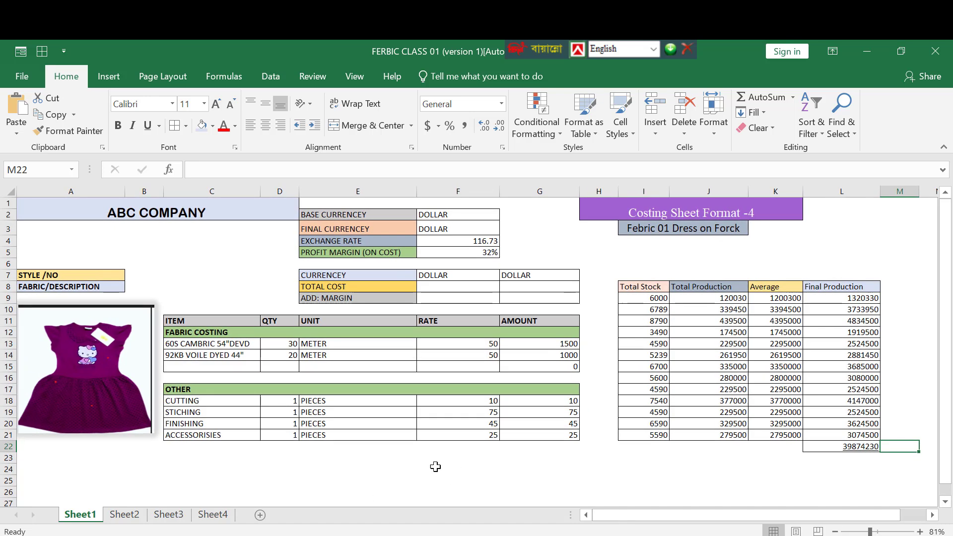
- Merge and center cells E23:F24 below the OTHER cost table and fill them with light blue
left_click_drag(418, 480, 491, 470)
left_click(360, 129)
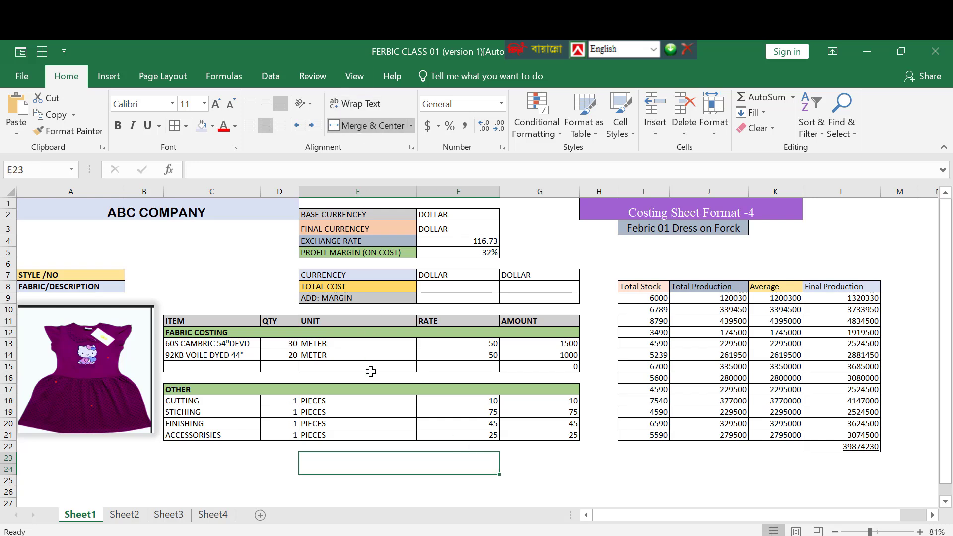
left_click(202, 125)
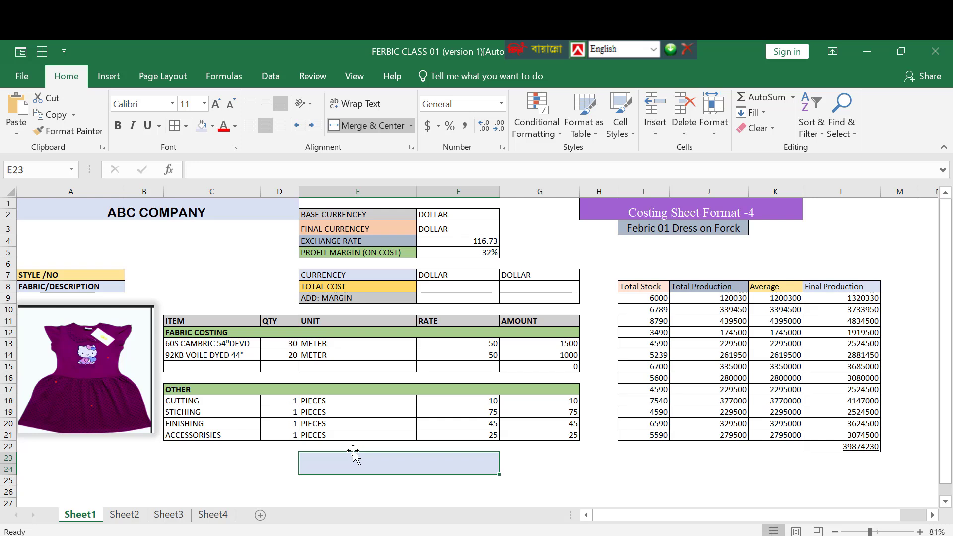
- Enter the label "Final Margin Production This Product /cloths" in the merged light blue cell E23
type("Final")
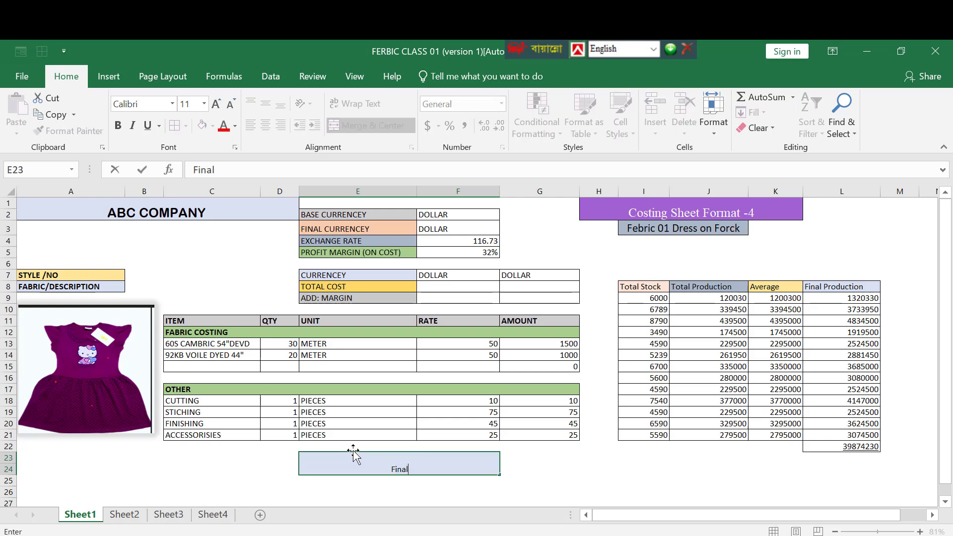
type(" Margi")
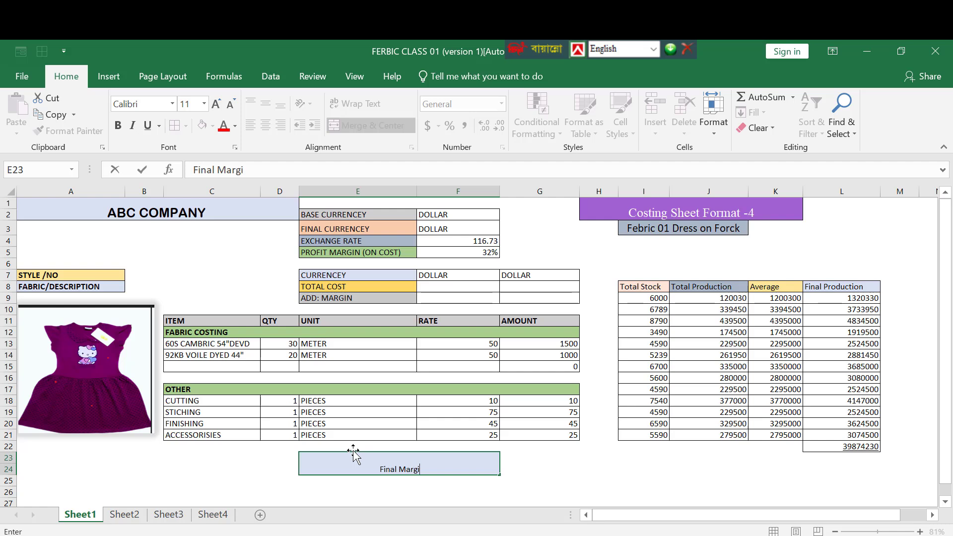
type("n Products")
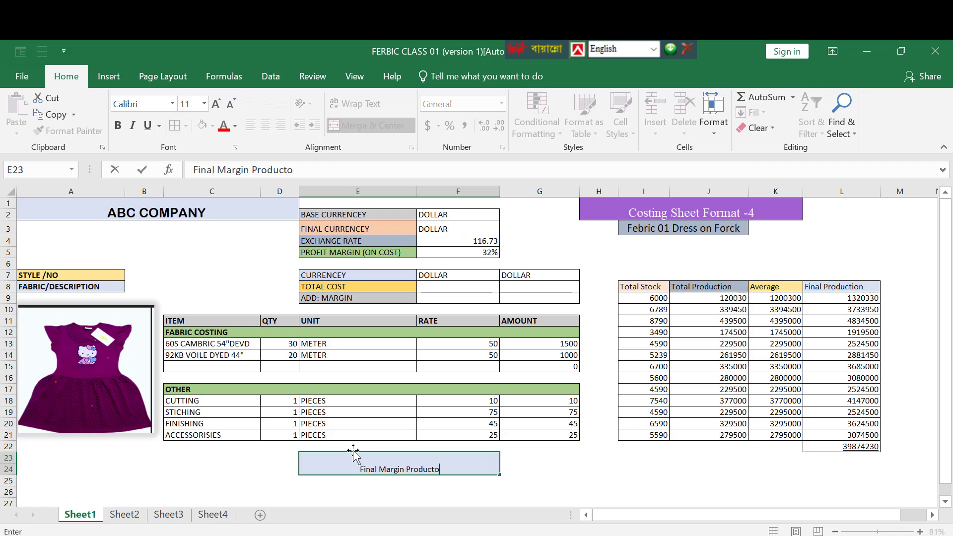
key("BackSpace")
type("ion This")
type(" Produ")
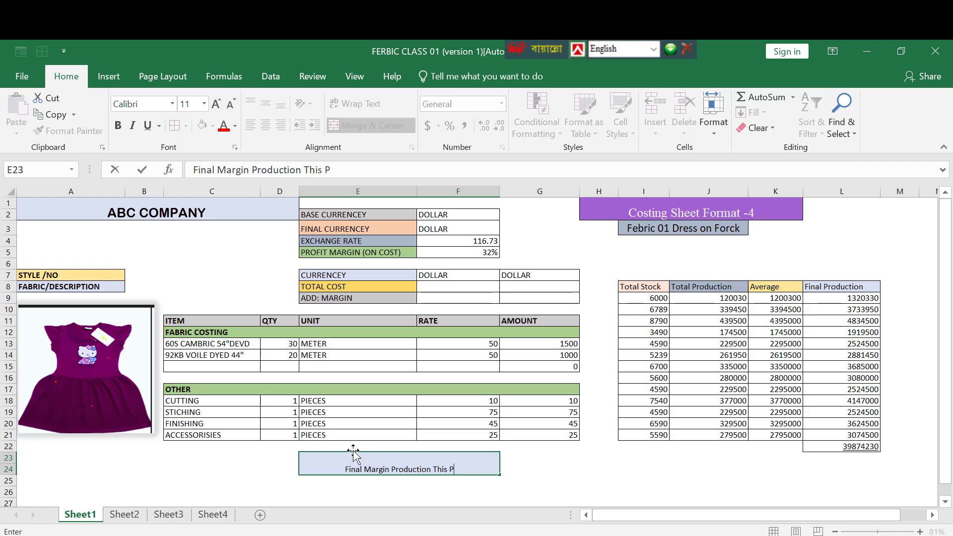
type("ct")
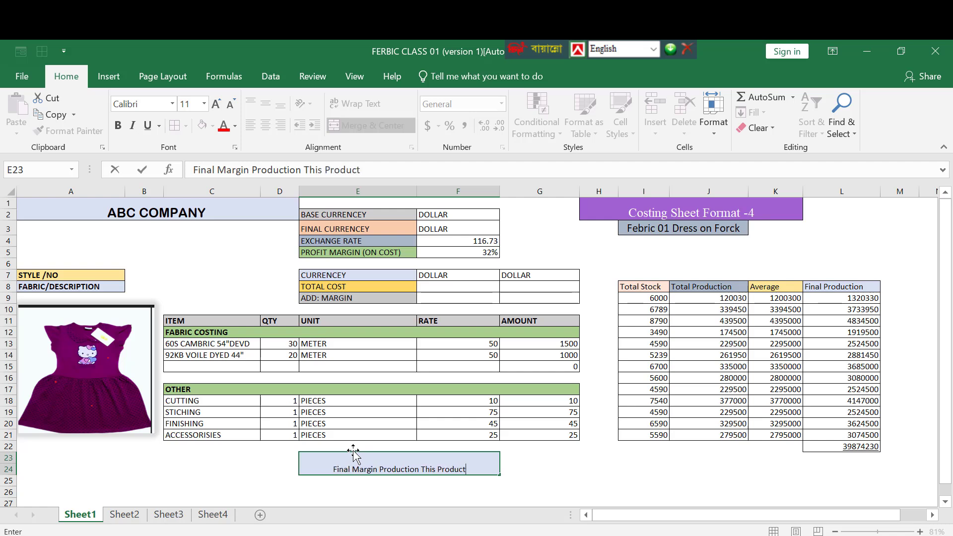
type(" /cloth")
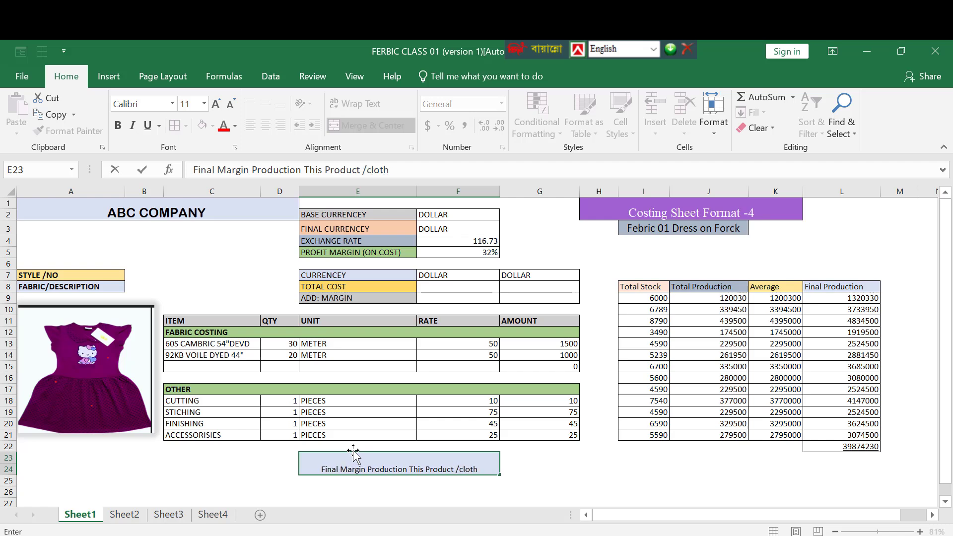
type("s")
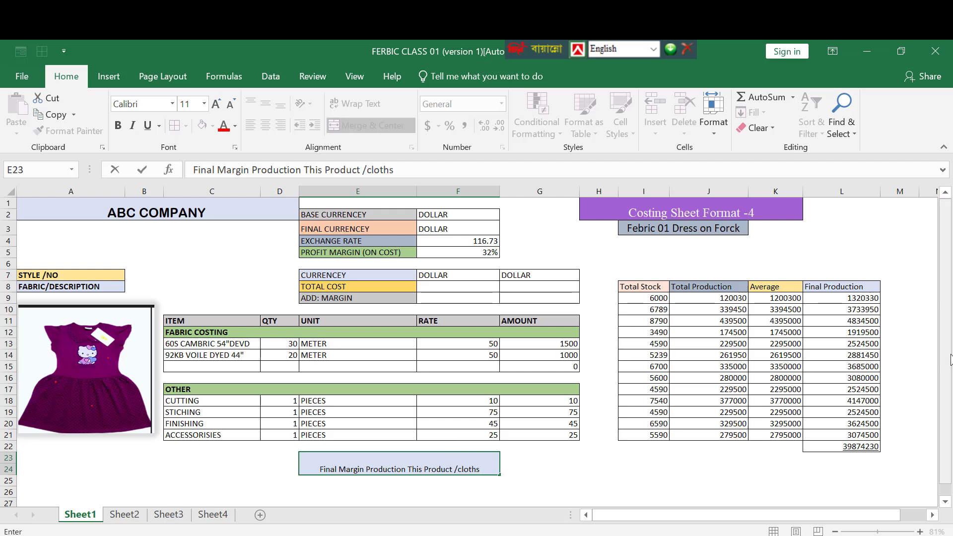
- Enter the formula =SUM(L22/G13+G14) in F26 to calculate the final margin below its label
scroll(884, 370, "down", 1)
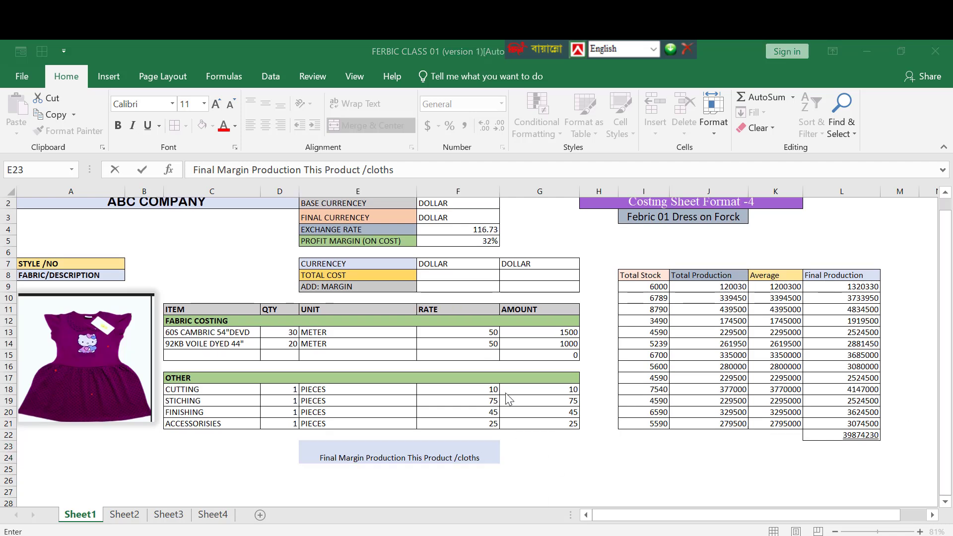
left_click(460, 479)
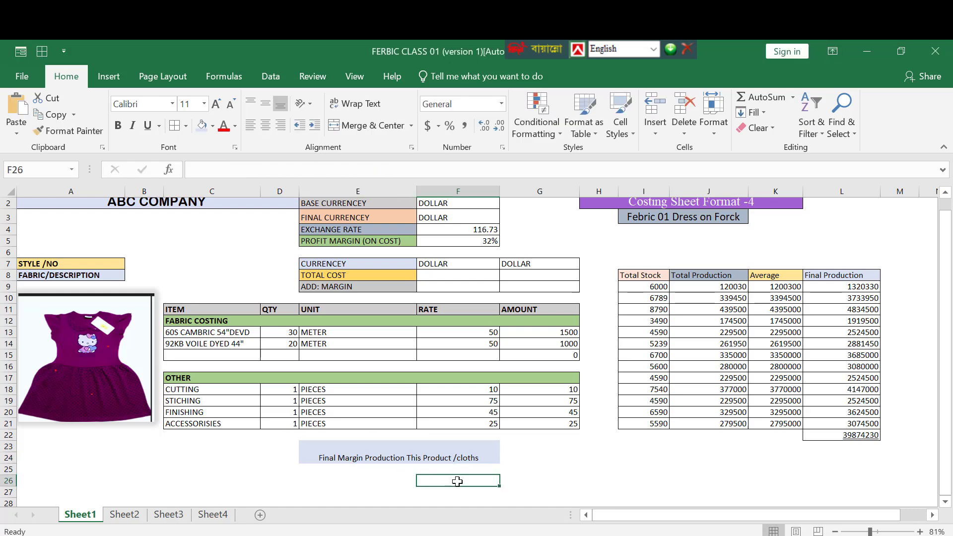
type("=sum(")
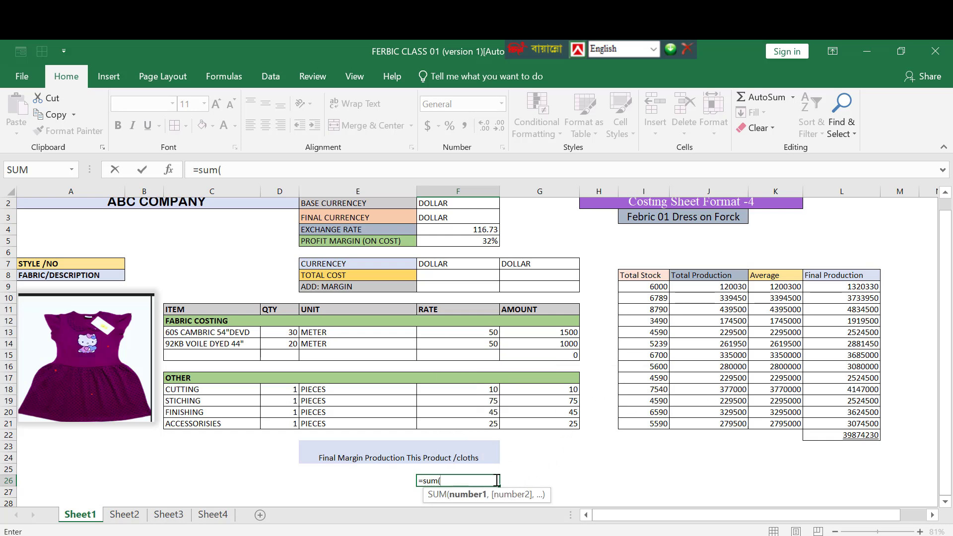
left_click(541, 335)
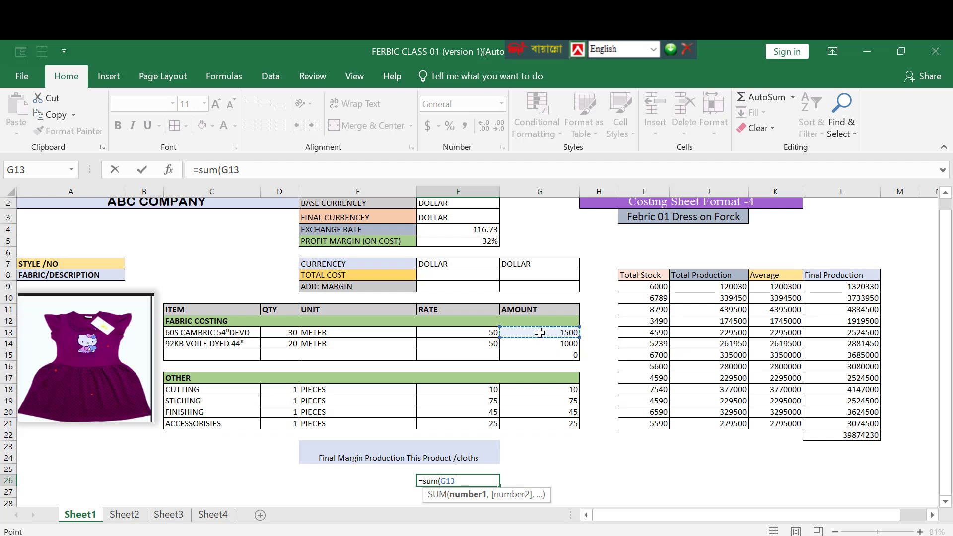
key("BackSpace")
key("BackSpace")
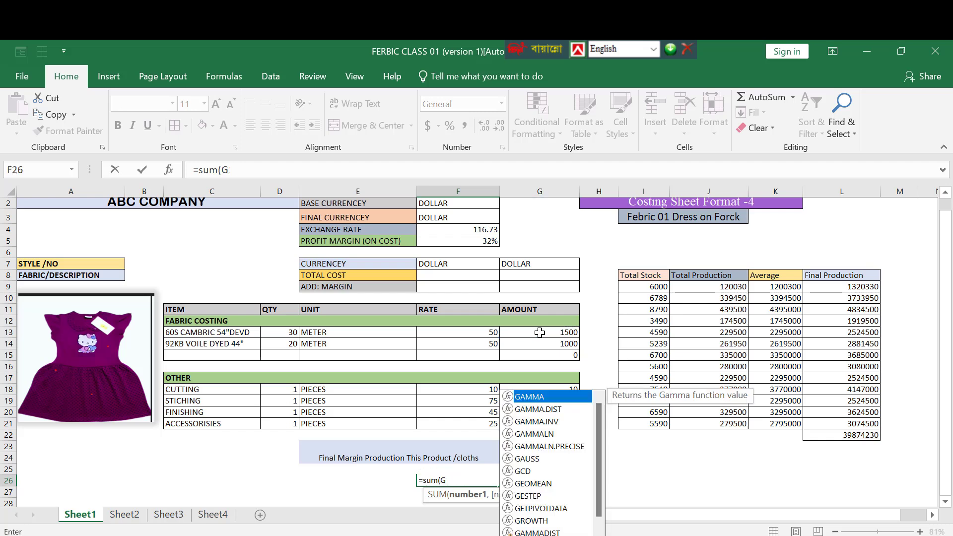
key("BackSpace")
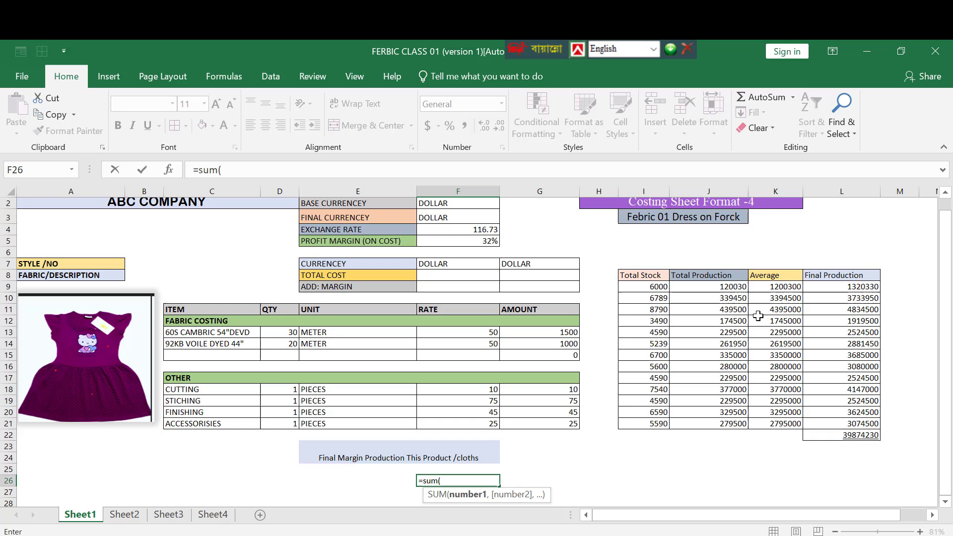
left_click(853, 435)
type("?")
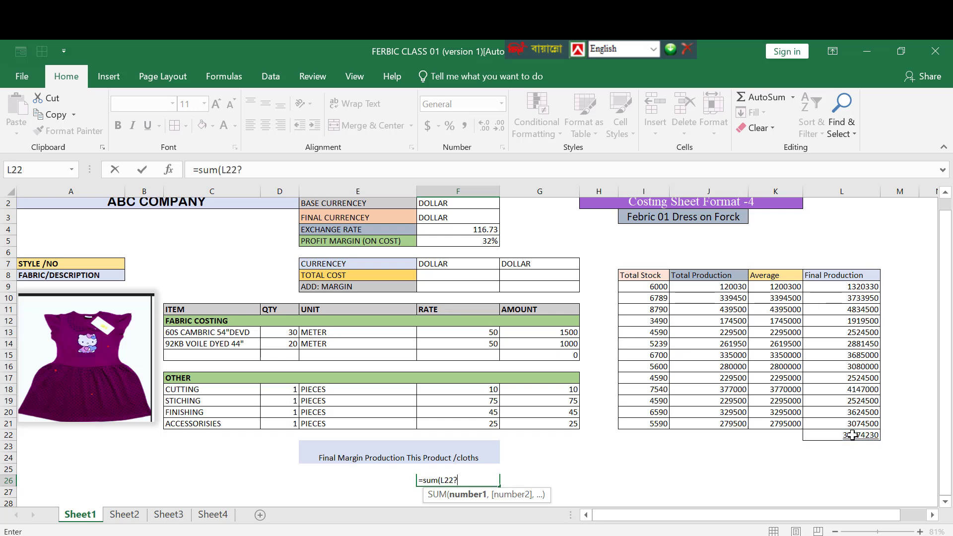
key("BackSpace")
type("/")
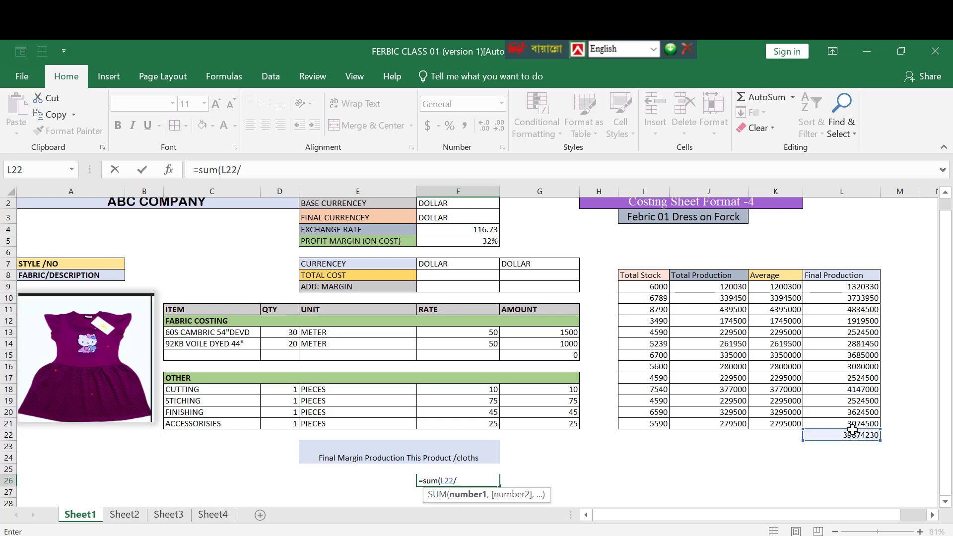
left_click(563, 333)
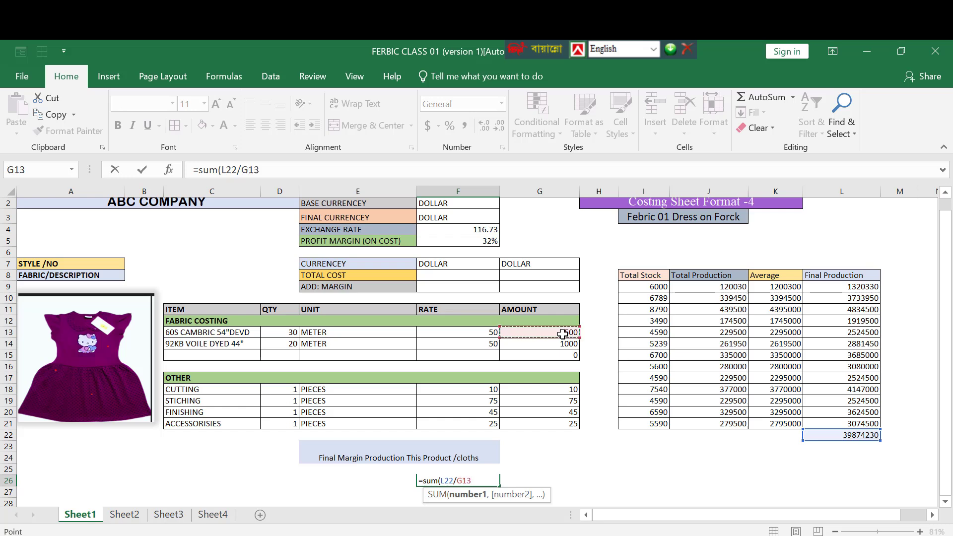
type("+")
left_click(571, 346)
type(")")
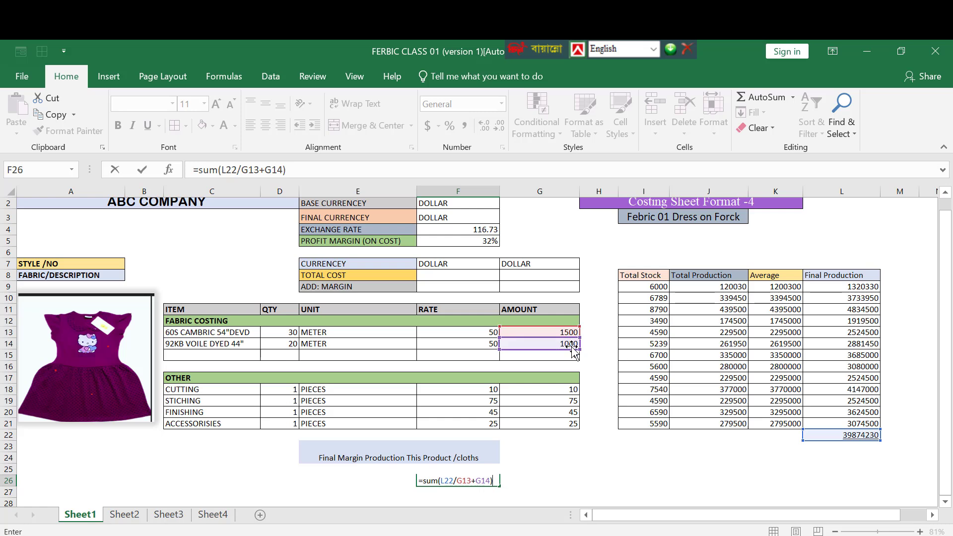
key("Return")
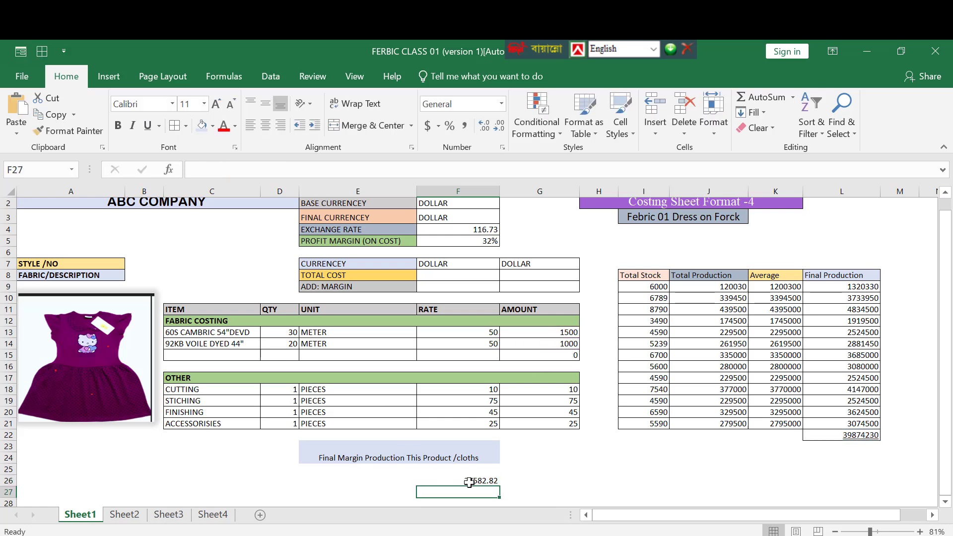
- Format the final margin value in F26 with 14-point underlined text and a light blue-gray fill
left_click(469, 481)
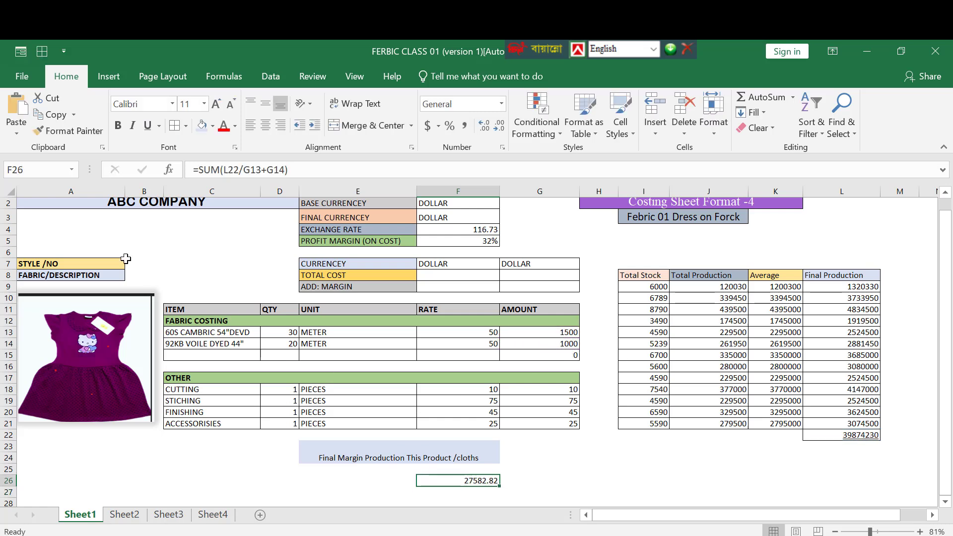
double_click(219, 105)
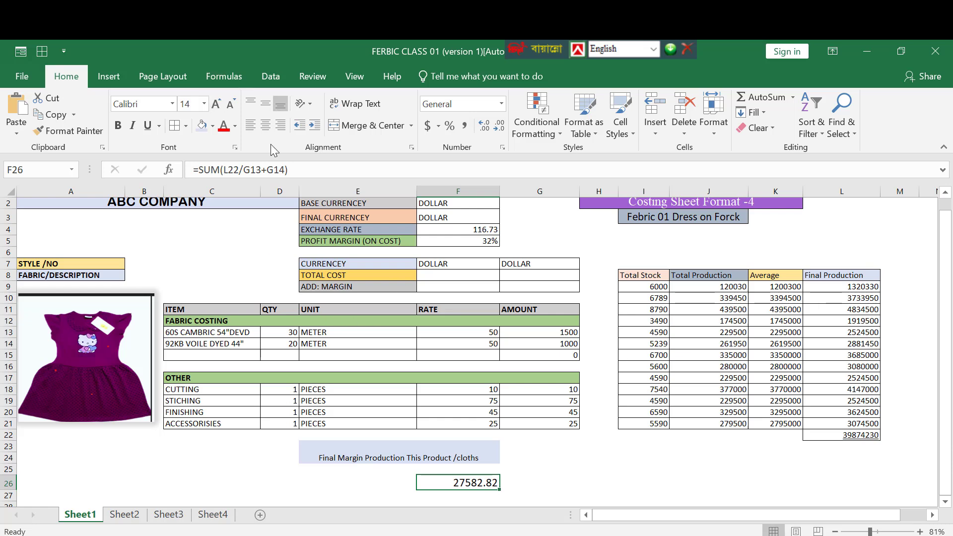
left_click(148, 126)
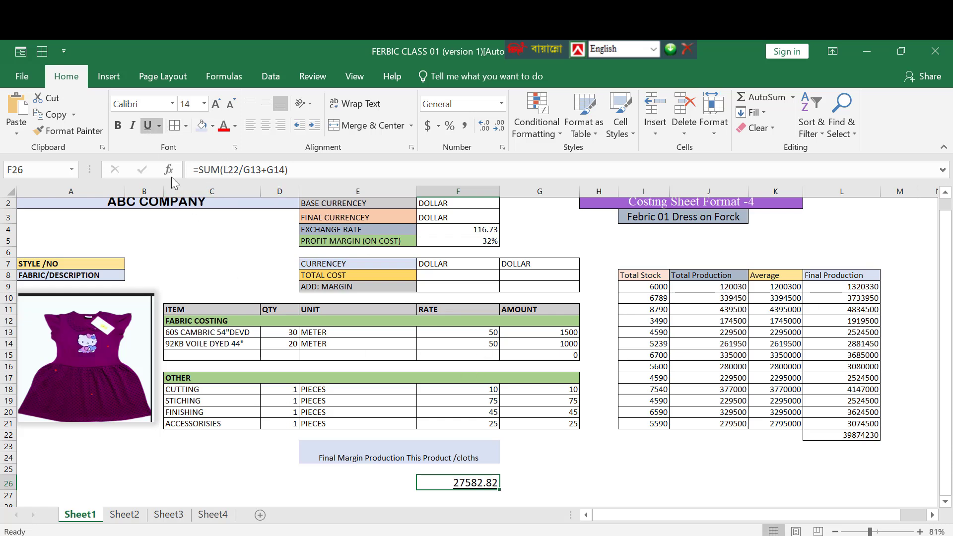
left_click(213, 126)
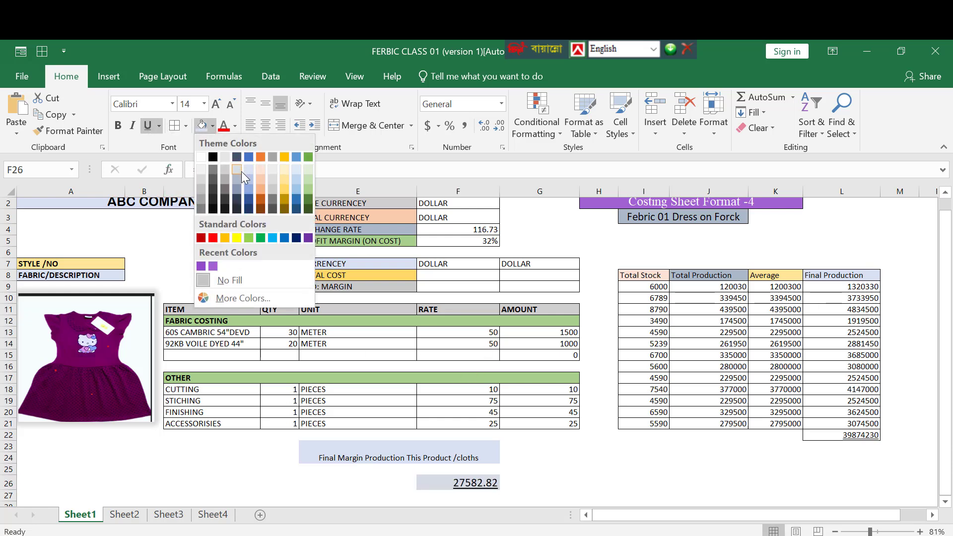
left_click(242, 172)
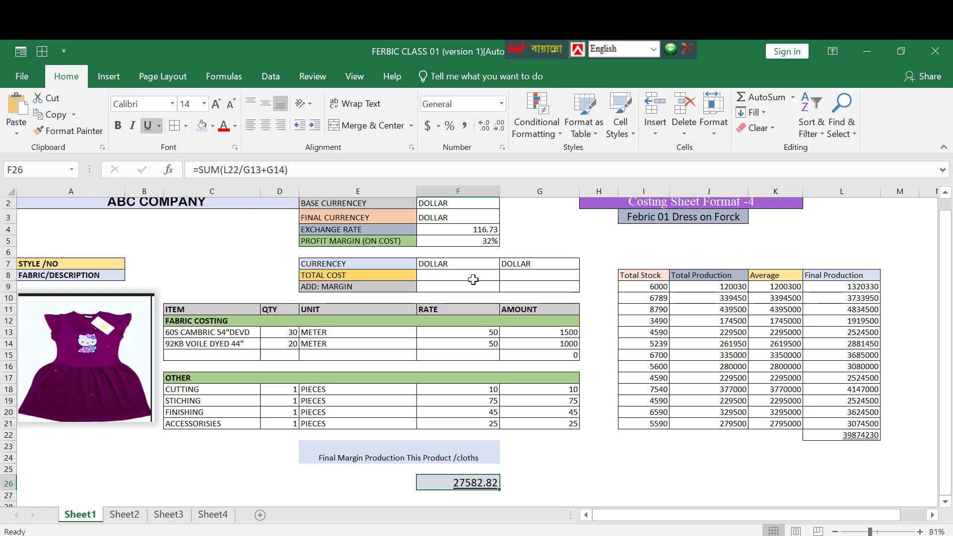
- Format the final margin label in E23 as bold 12-point Bahnschrift Light and widen column F to fit the text
left_click(417, 457)
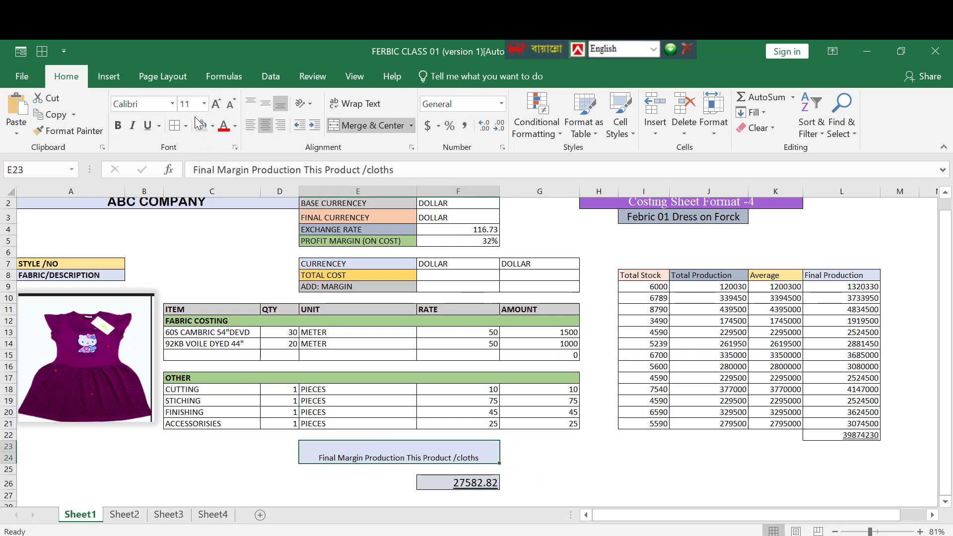
left_click(215, 105)
left_click(215, 105)
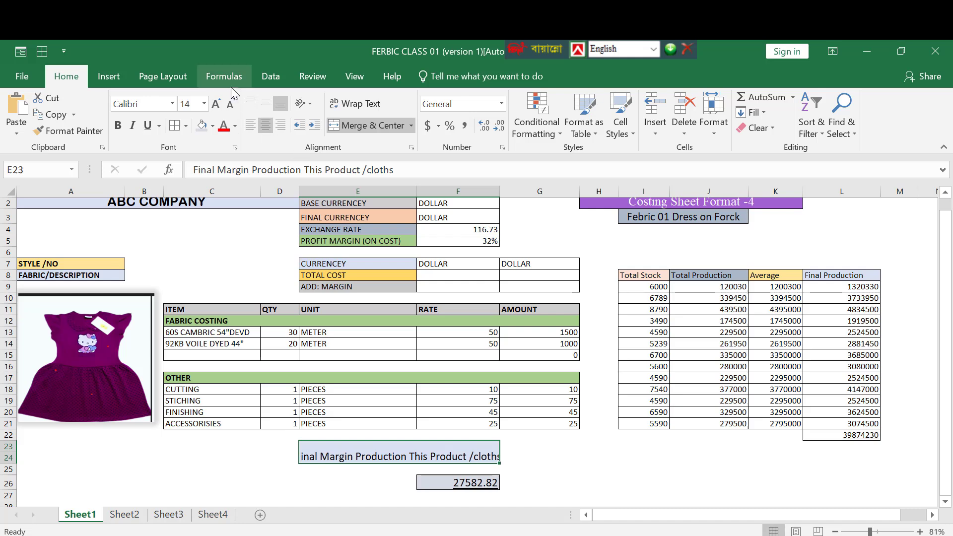
left_click(230, 104)
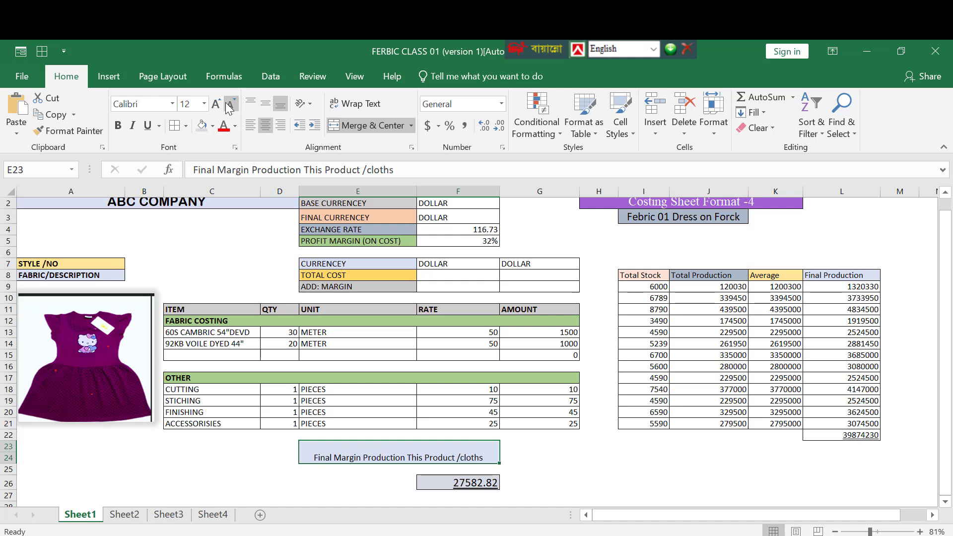
left_click(172, 103)
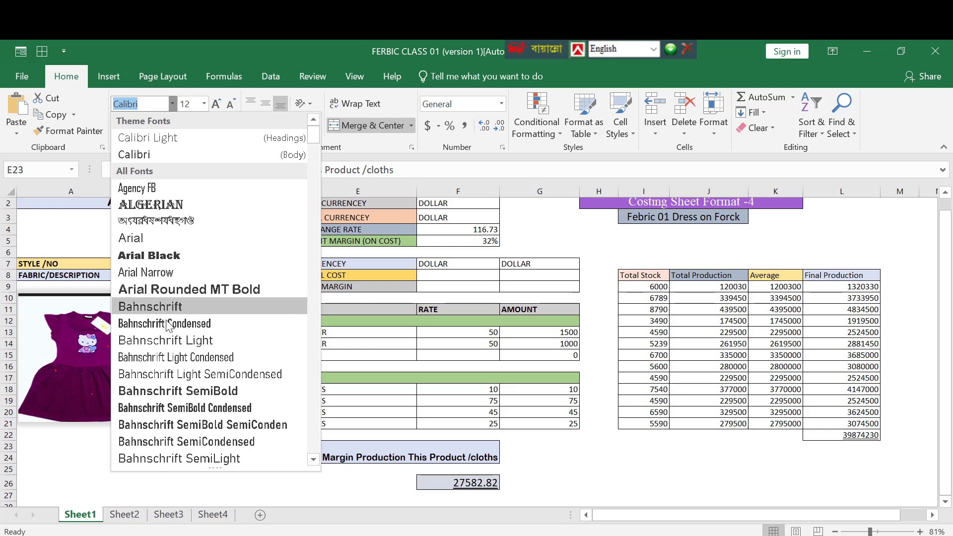
left_click(168, 339)
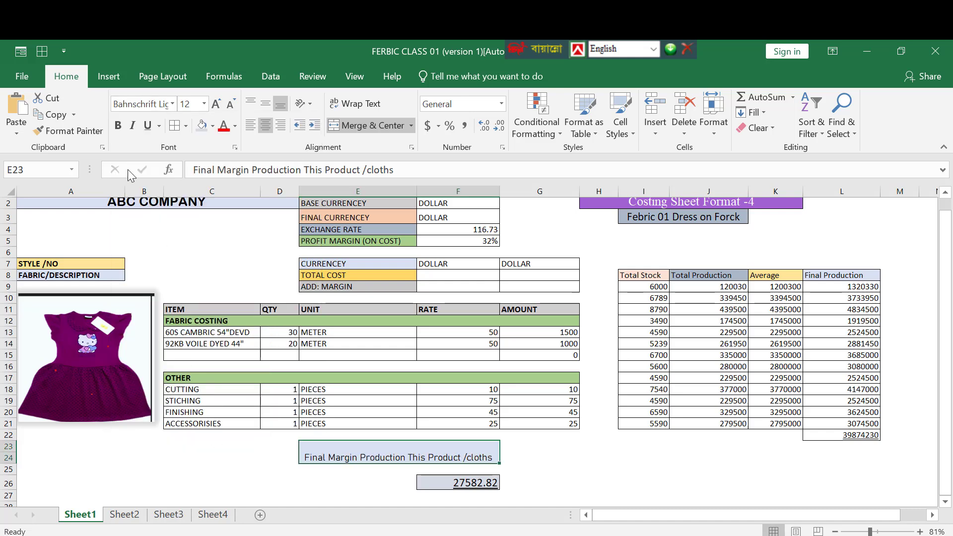
left_click(114, 131)
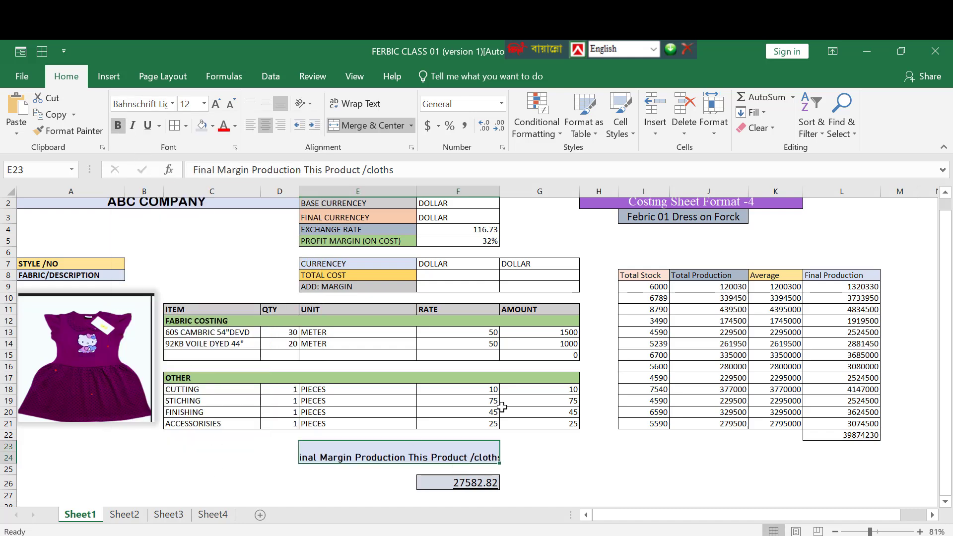
left_click_drag(497, 191, 526, 197)
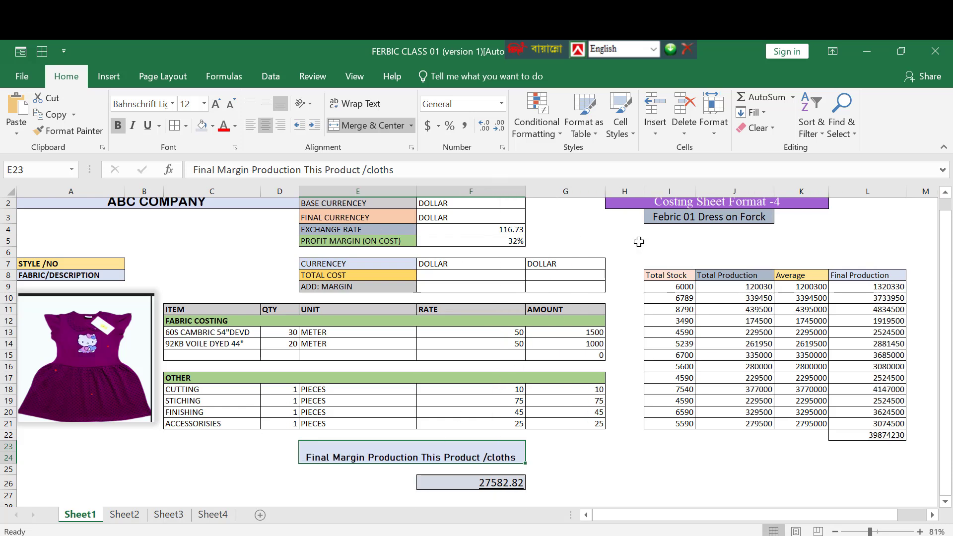
left_click(559, 467)
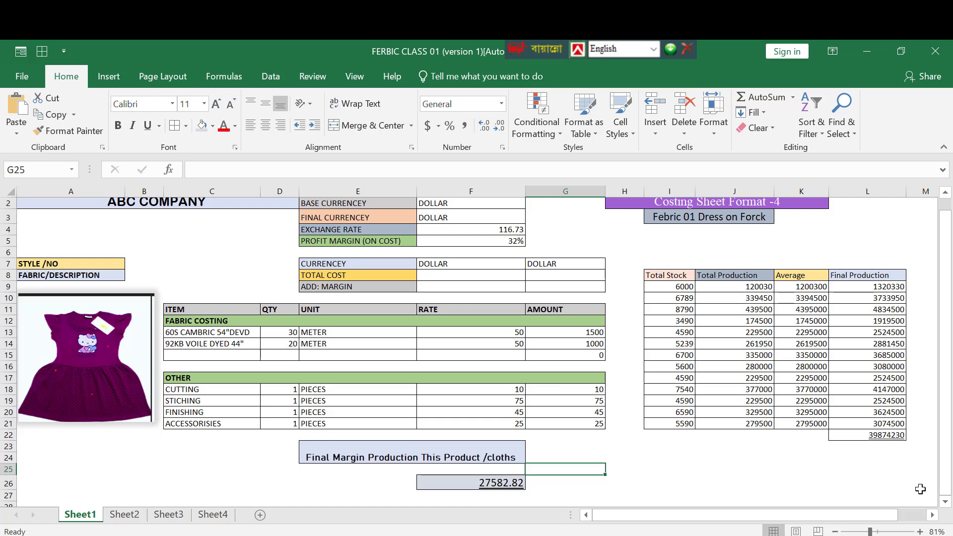
- Set the rate of 60S CAMBRIC 54"DEVD in F13 to 150
left_click(865, 532)
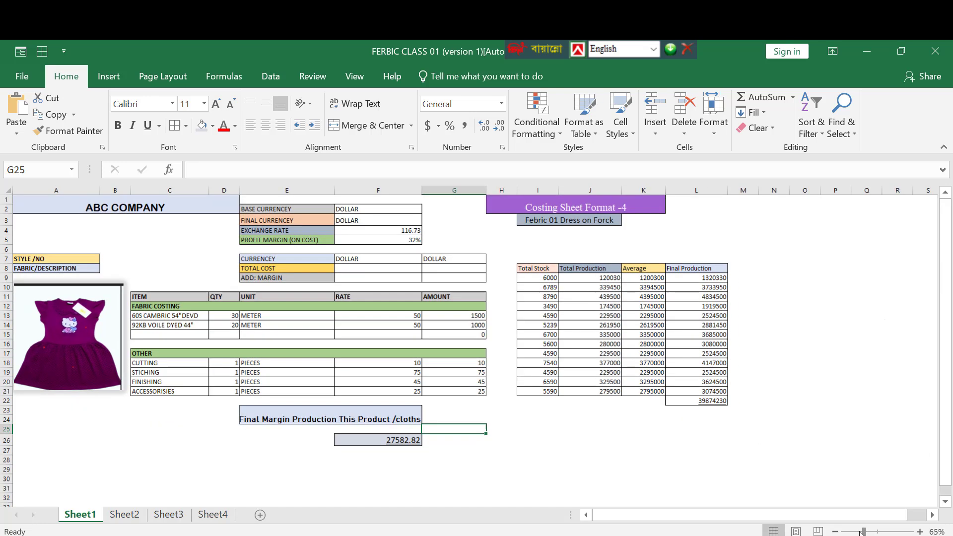
left_click(565, 355)
left_click(124, 239)
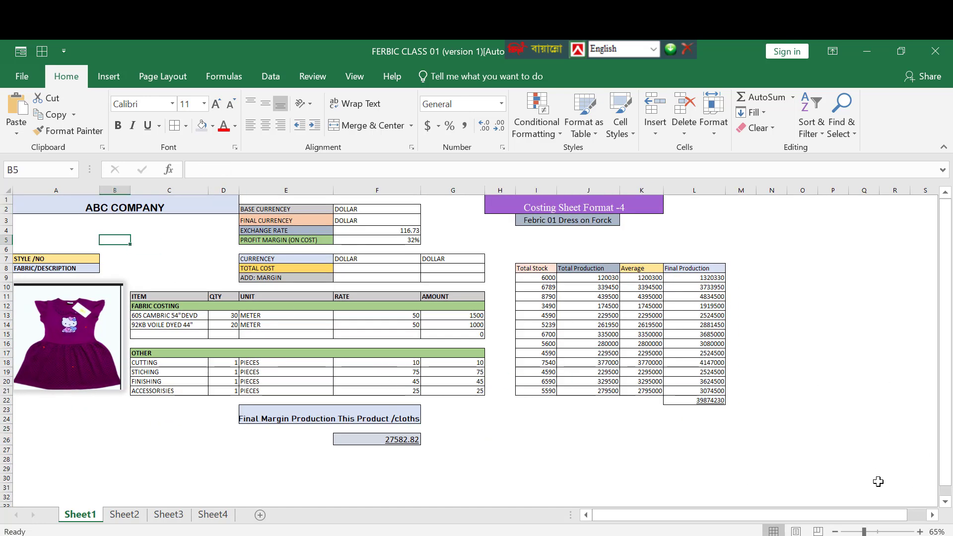
left_click(710, 392)
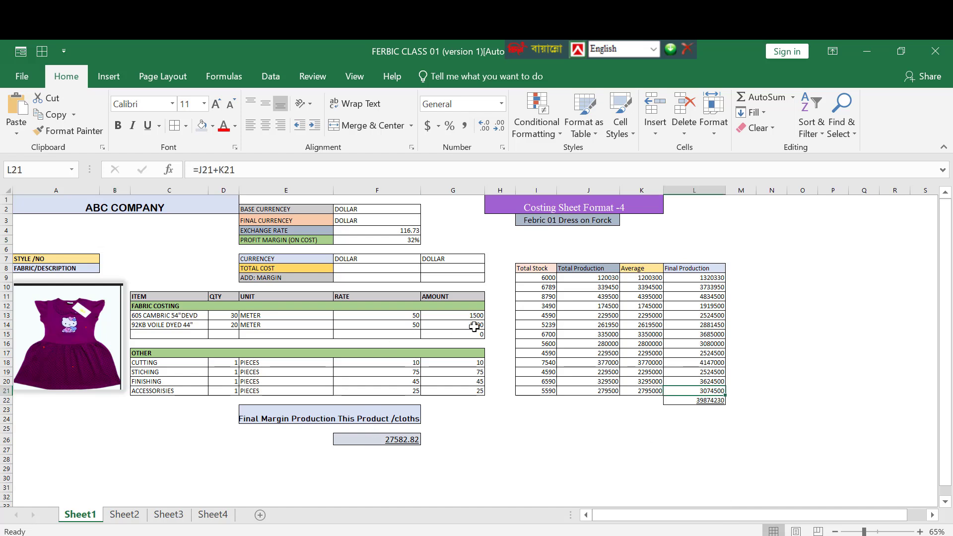
left_click(384, 314)
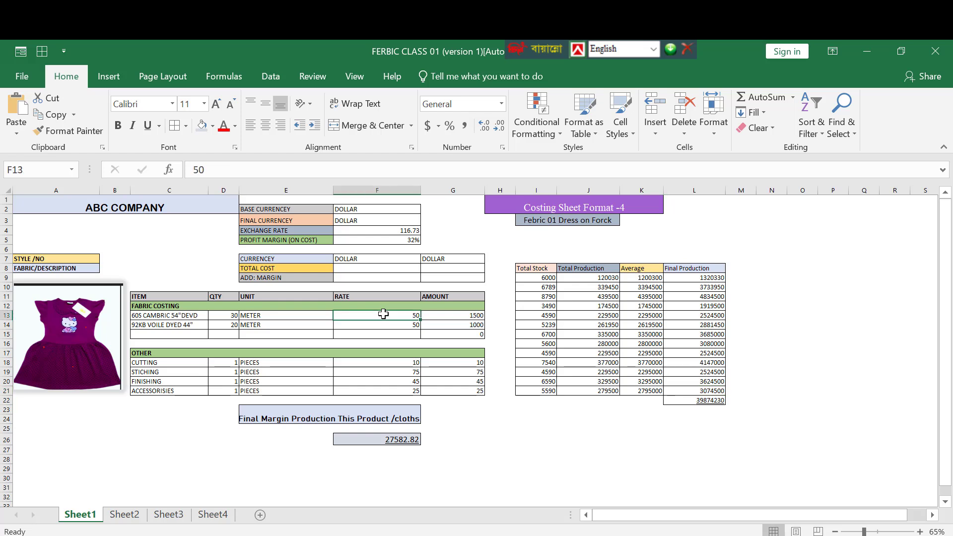
double_click(416, 318)
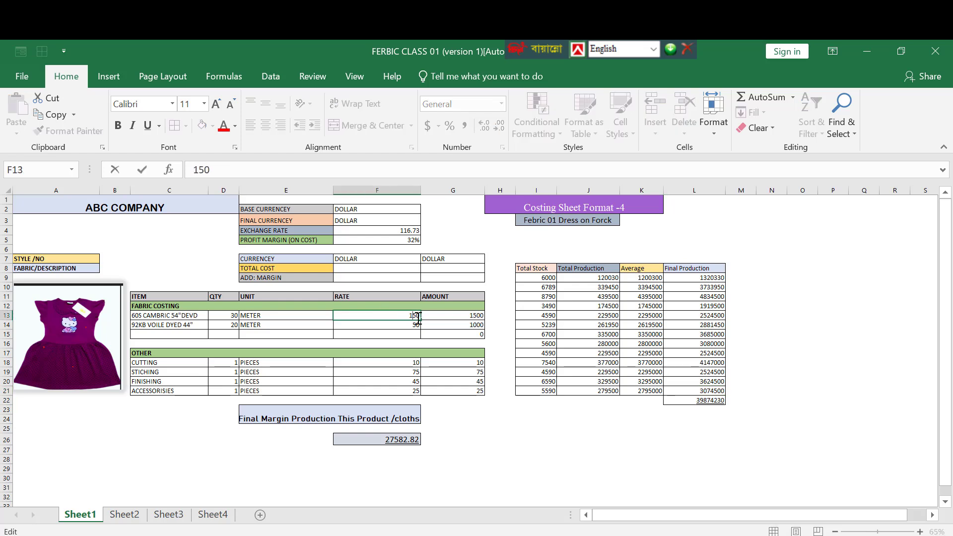
key("Return")
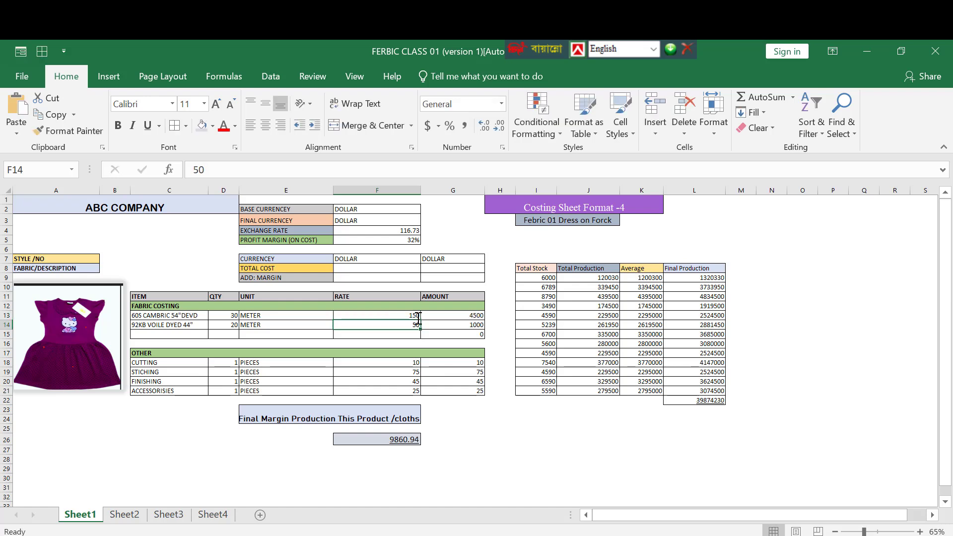
- Set the quantity of 60S CAMBRIC 54"DEVD in D13 to 130
left_click(224, 316)
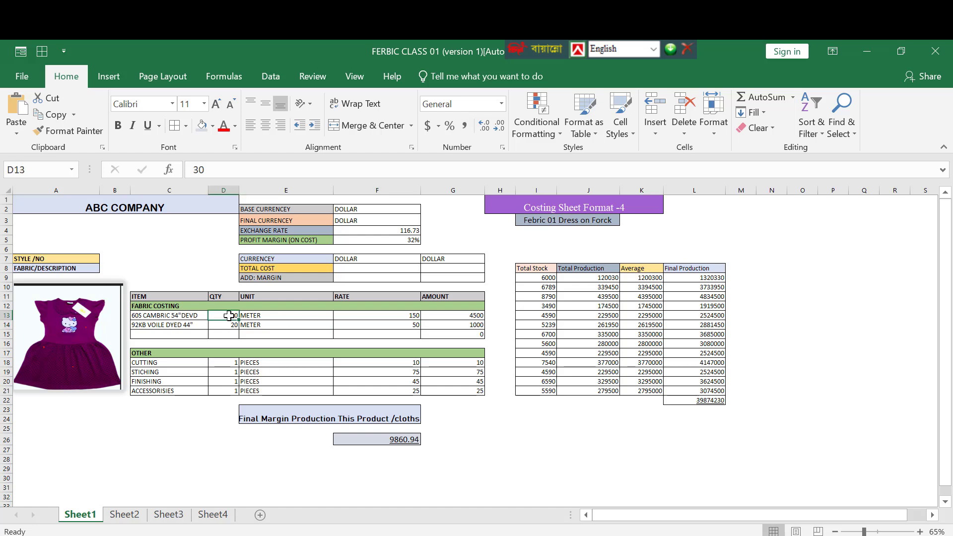
double_click(226, 316)
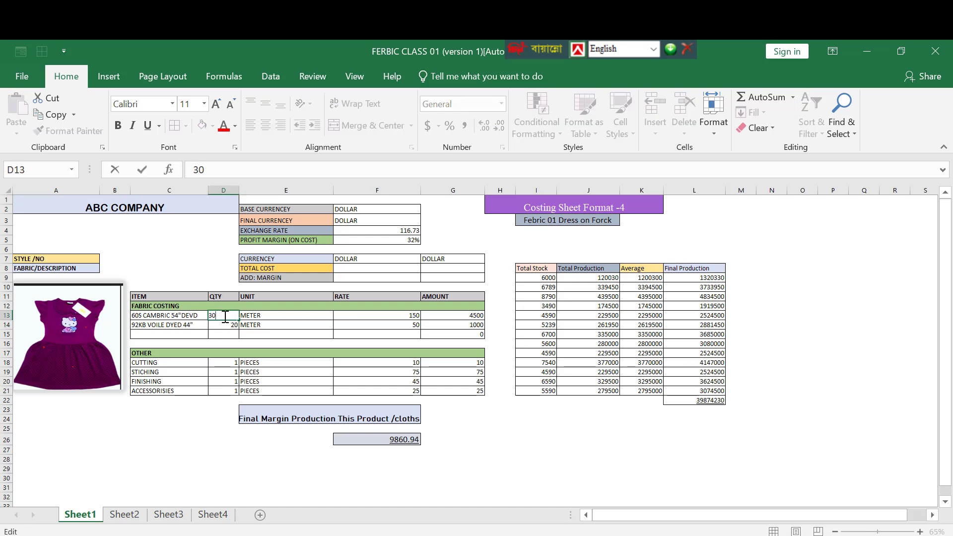
key("BackSpace")
key("Return")
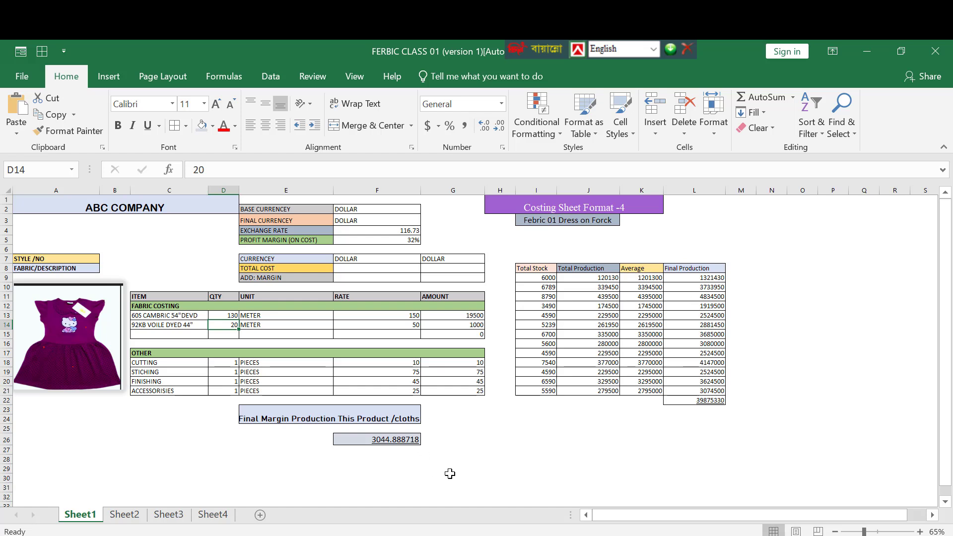
- Examine the formulas behind the final margin in F26, the first average in K9 and the first final production value in L9
left_click(395, 443)
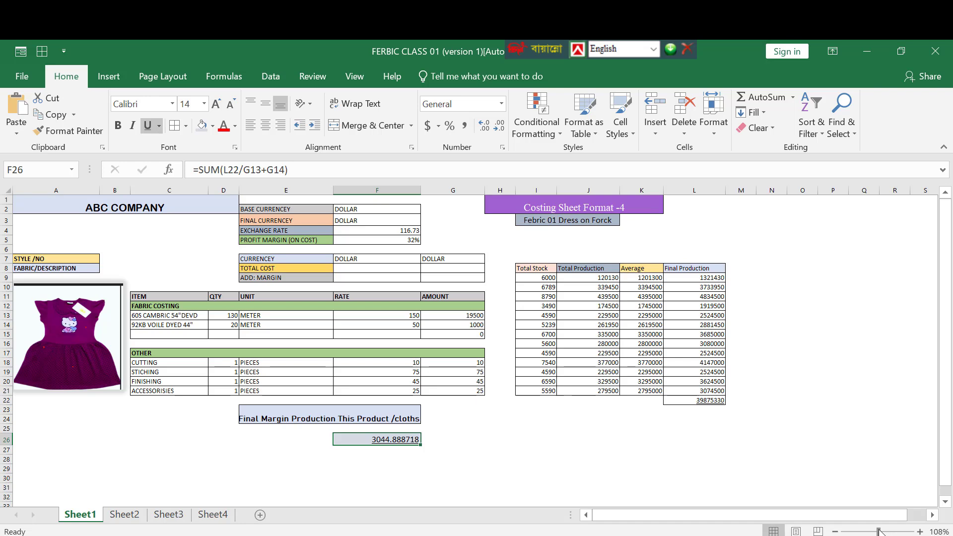
scroll(827, 401, "up", 3)
double_click(745, 225)
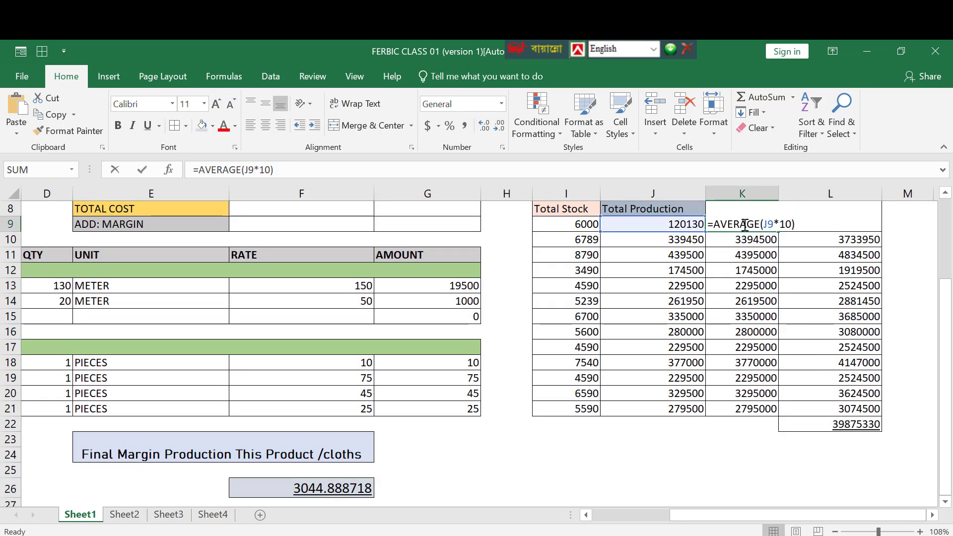
left_click(809, 229)
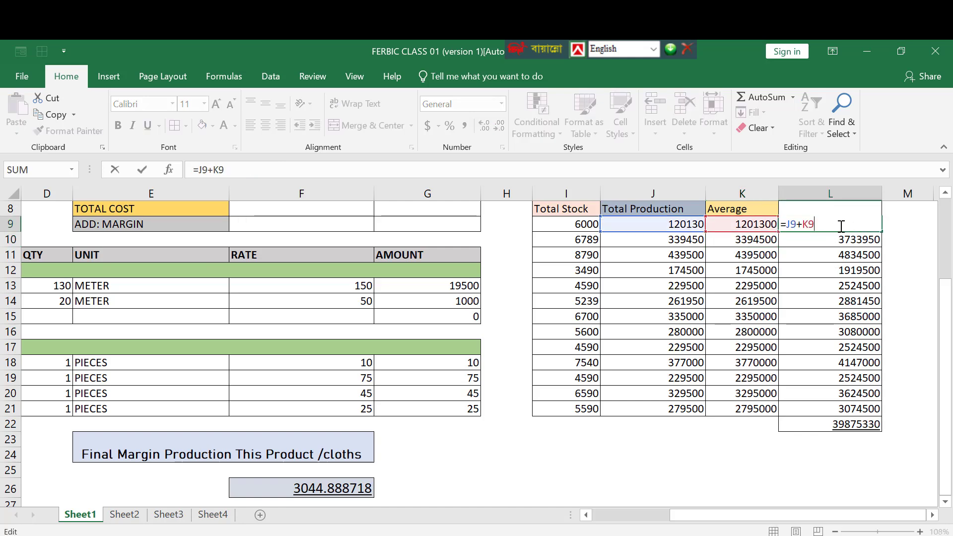
key("Return")
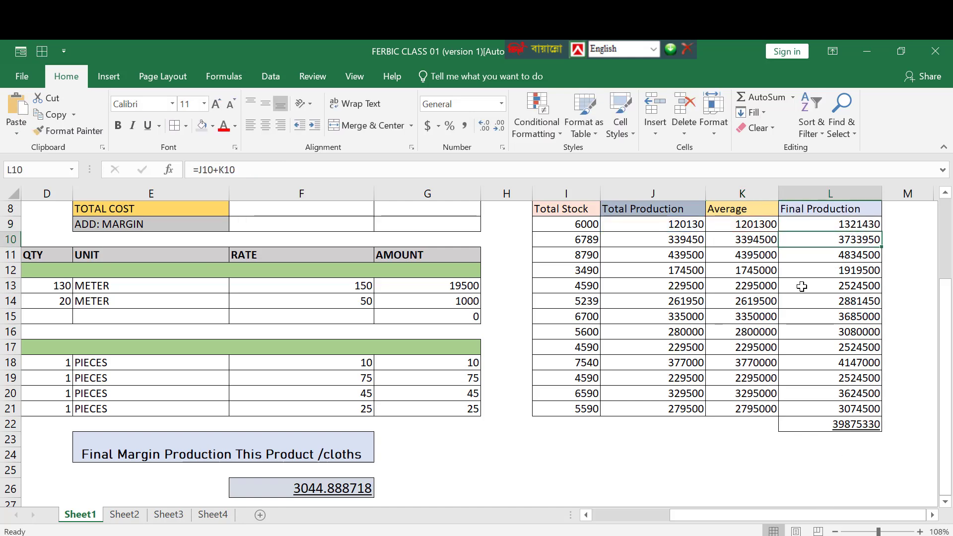
- Inspect the Total Production formula in J9 against the fabric quantities and the first stock value
left_click_drag(700, 515, 611, 521)
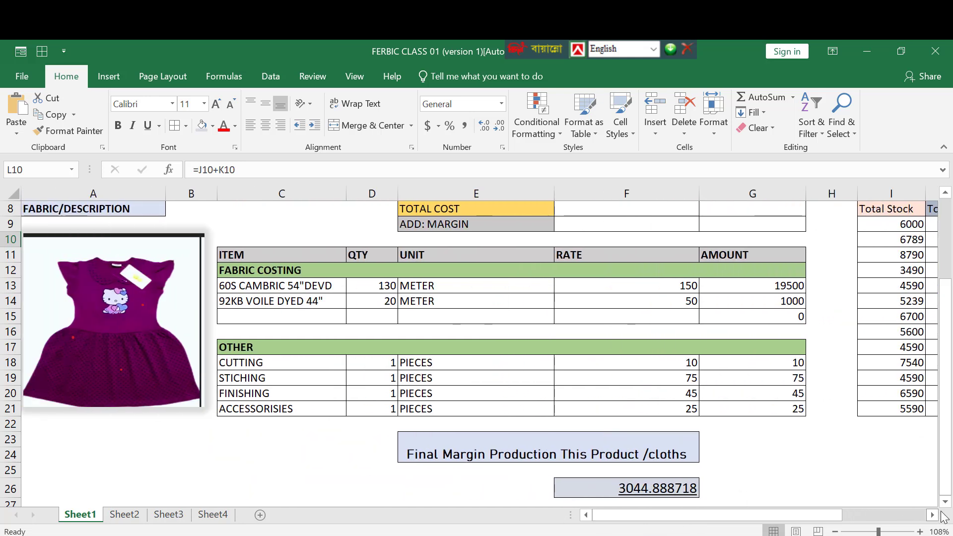
left_click_drag(876, 532, 874, 532)
left_click(747, 347)
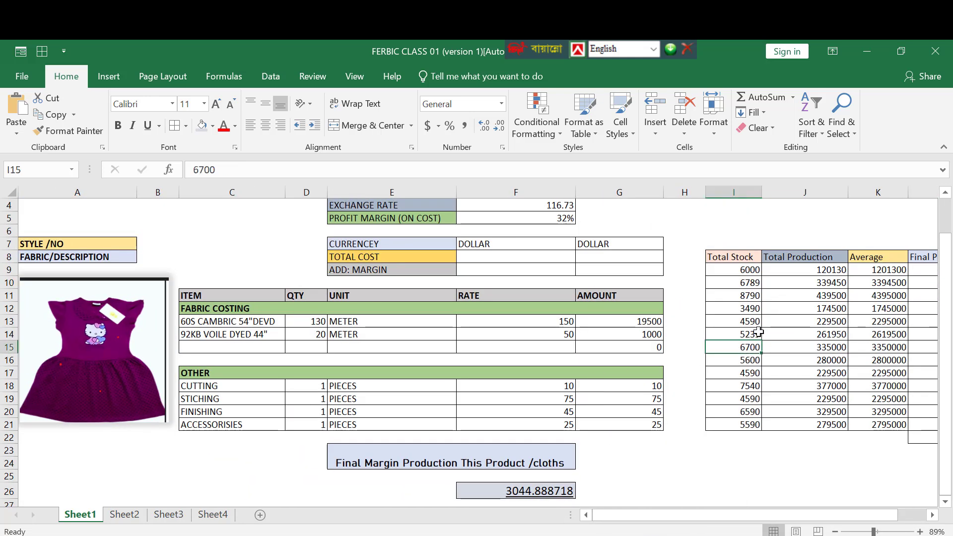
left_click(819, 271)
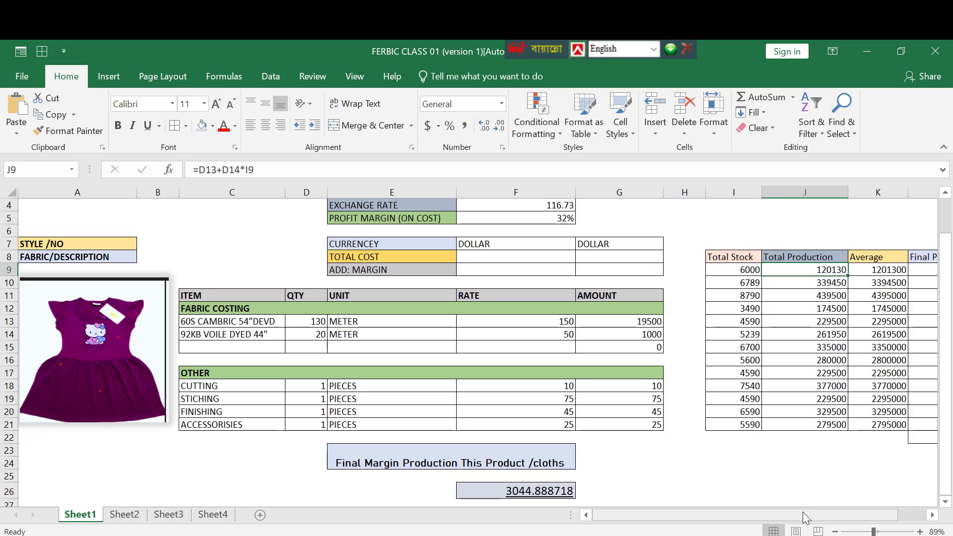
left_click_drag(802, 514, 845, 517)
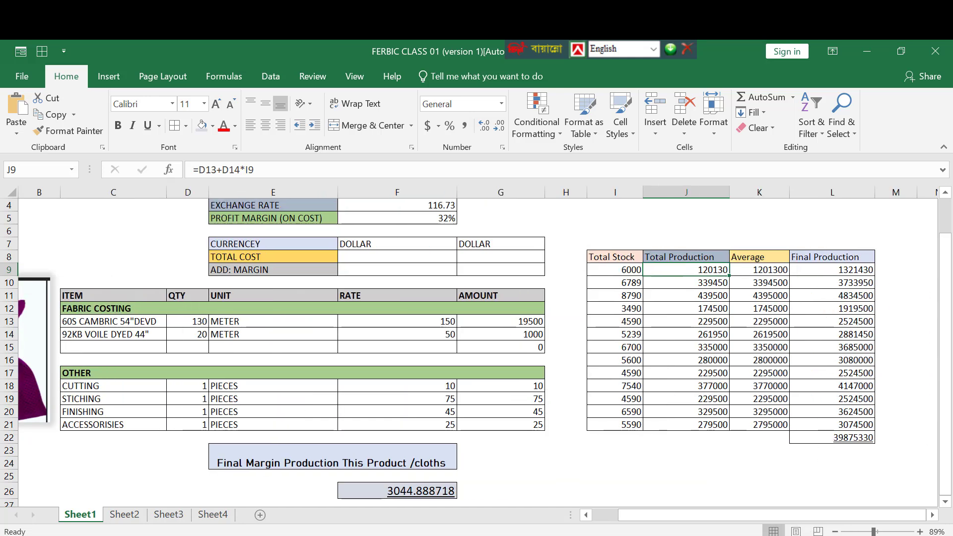
left_click(650, 535)
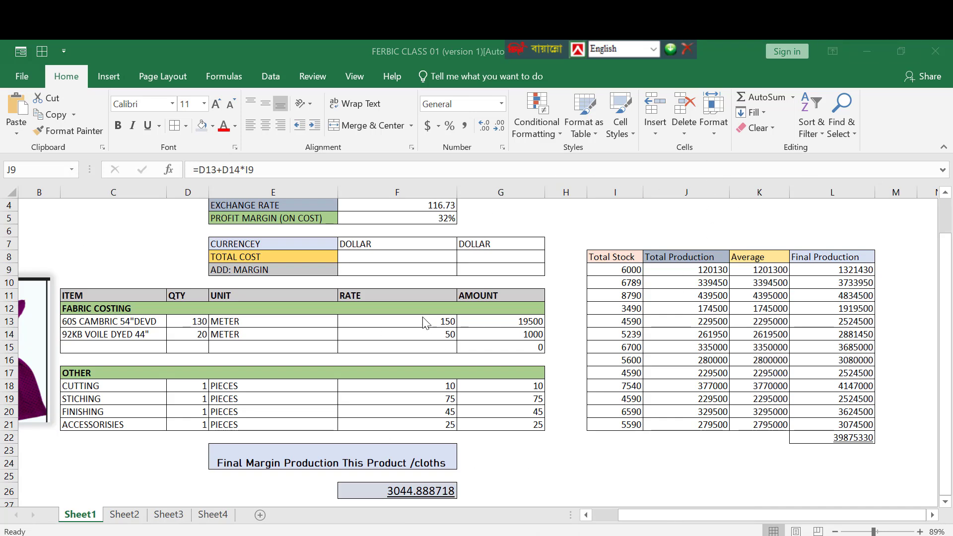
left_click(632, 520)
left_click(607, 520)
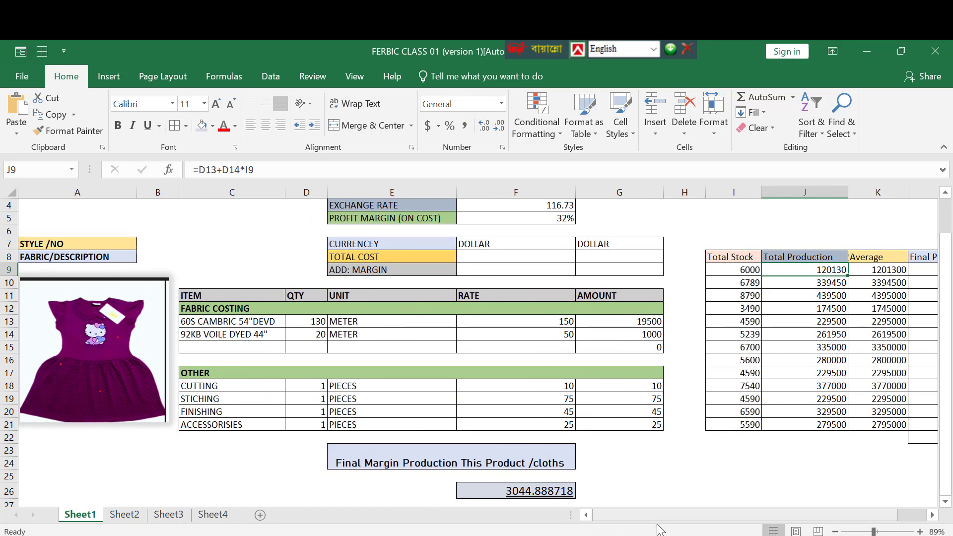
left_click(865, 531)
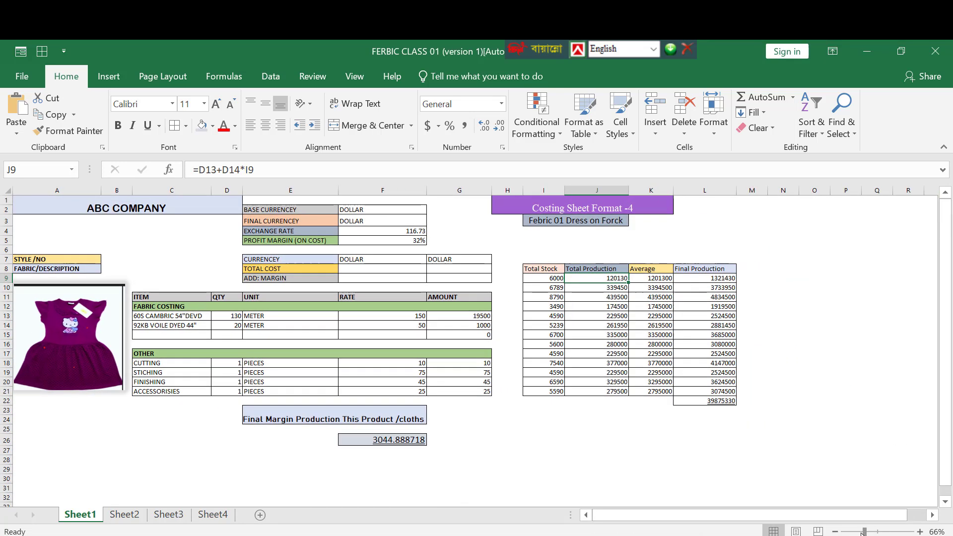